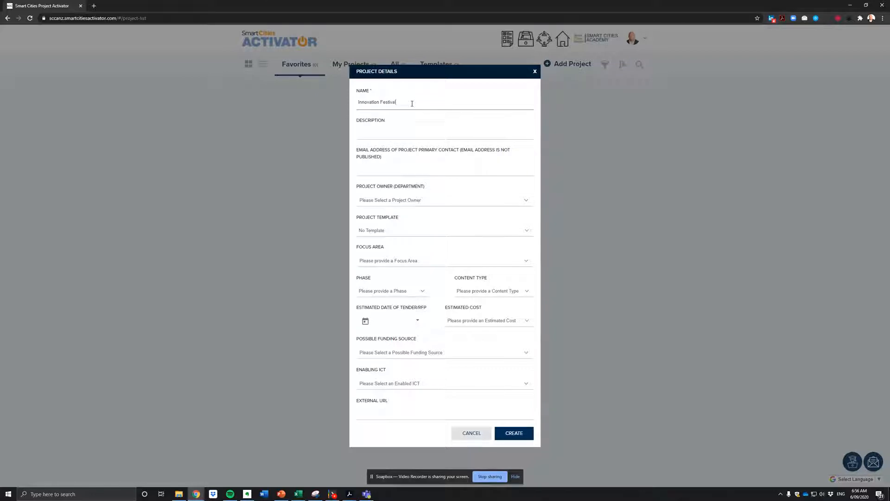
Enter the description "This project will include a range of opportunities for the community and business to engage in technology and data for the city"
{"action": "left_click", "coordinate": [409, 135]}
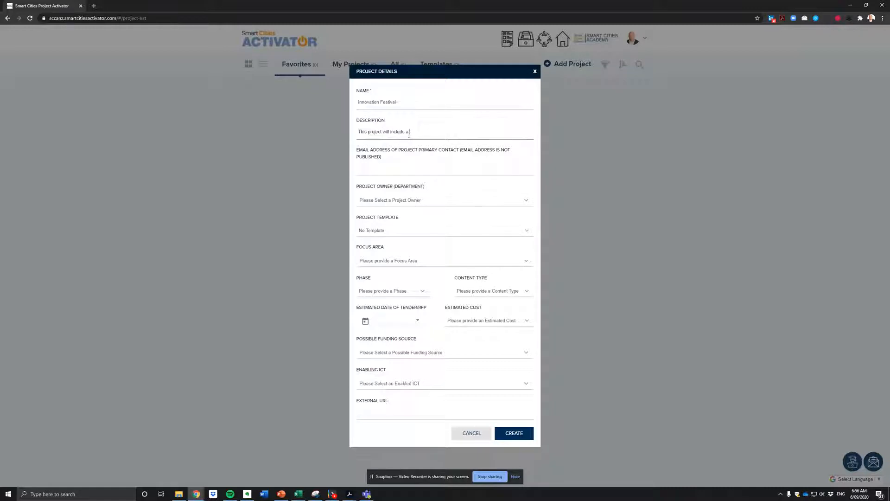
{"action": "type", "text": "This project will include a range of opportunities for the community and business"}
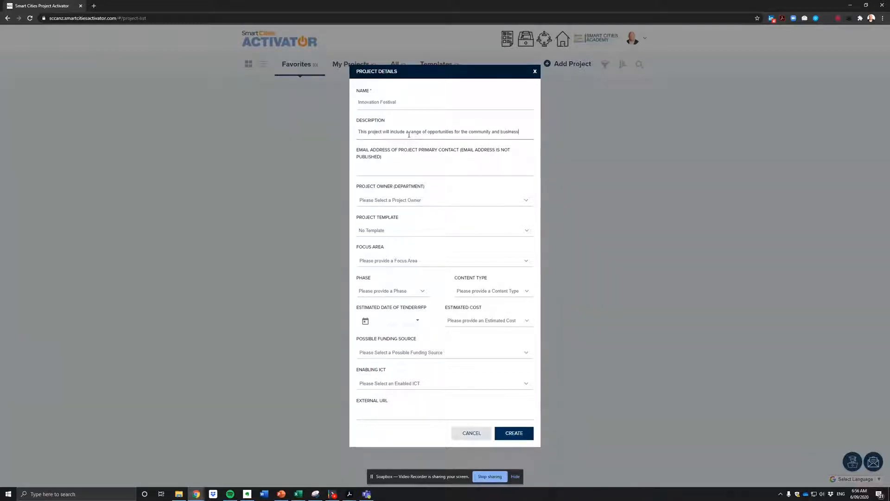
{"action": "type", "text": " to eng"}
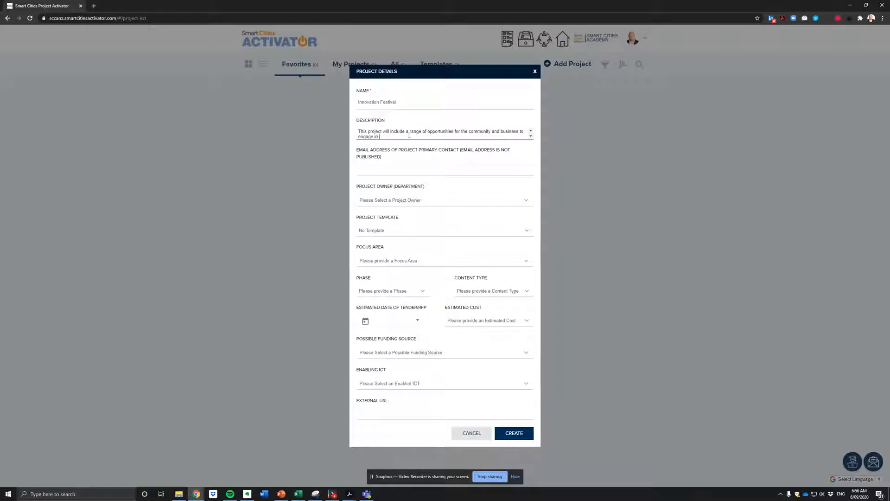
{"action": "type", "text": "age in technology and data for the city"}
Fill in the project primary contact's e-mail address and select Administrative Services as the project owner department
{"action": "left_click", "coordinate": [443, 170]}
{"action": "left_click", "coordinate": [397, 186]}
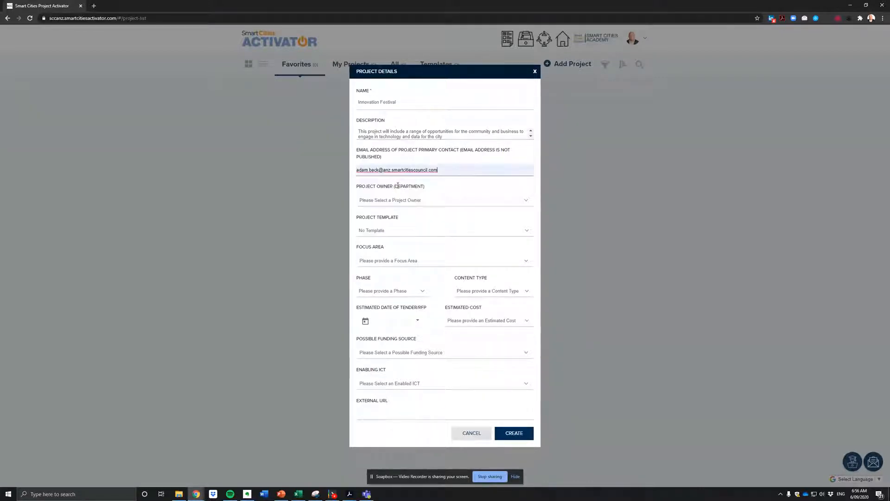
{"action": "left_click", "coordinate": [523, 203]}
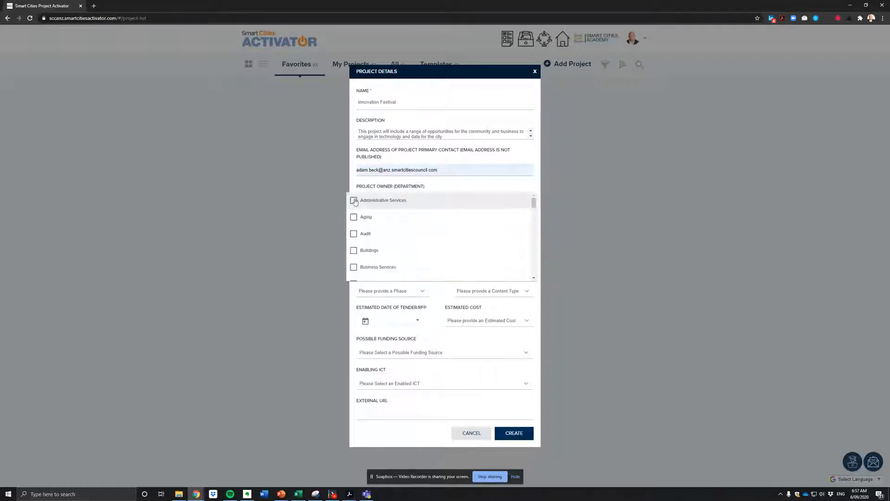
{"action": "left_click", "coordinate": [363, 205]}
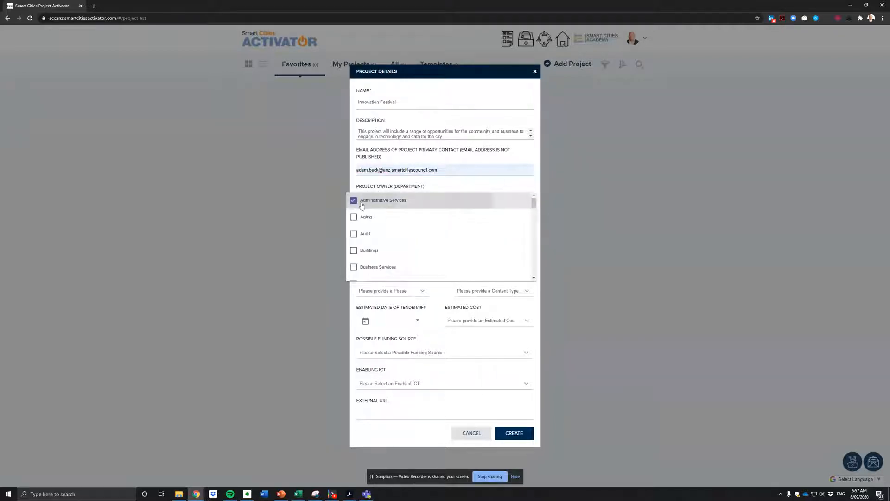
{"action": "left_click", "coordinate": [438, 185]}
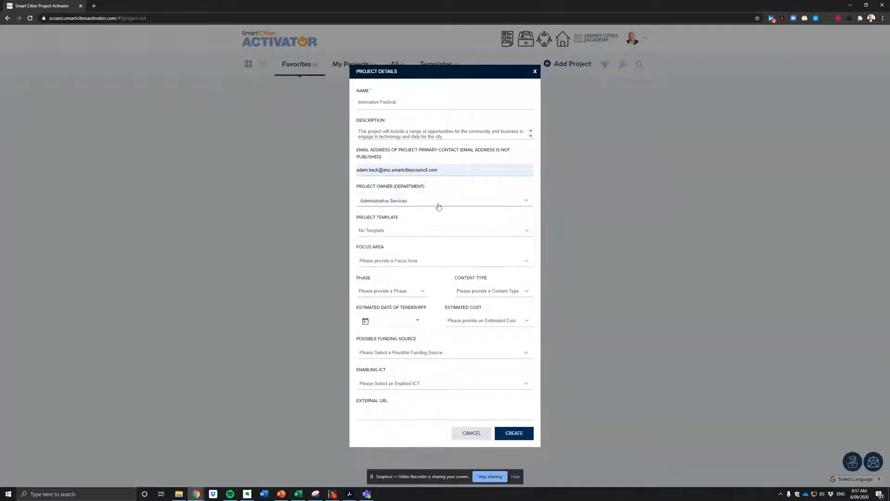
Select Digital city services, Education and workforce development, and Other as the project's focus areas
{"action": "left_click", "coordinate": [483, 261]}
{"action": "scroll", "coordinate": [409, 290], "scroll_direction": "down", "scroll_amount": 5}
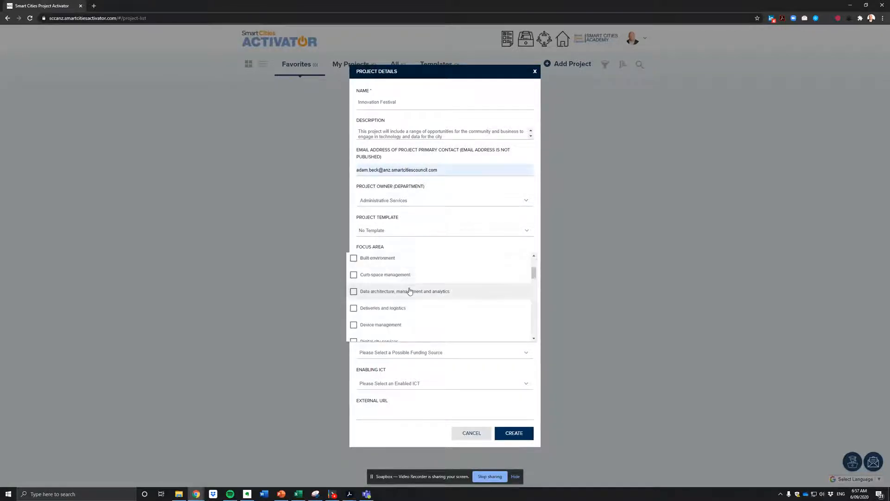
{"action": "scroll", "coordinate": [410, 291], "scroll_direction": "down", "scroll_amount": 2}
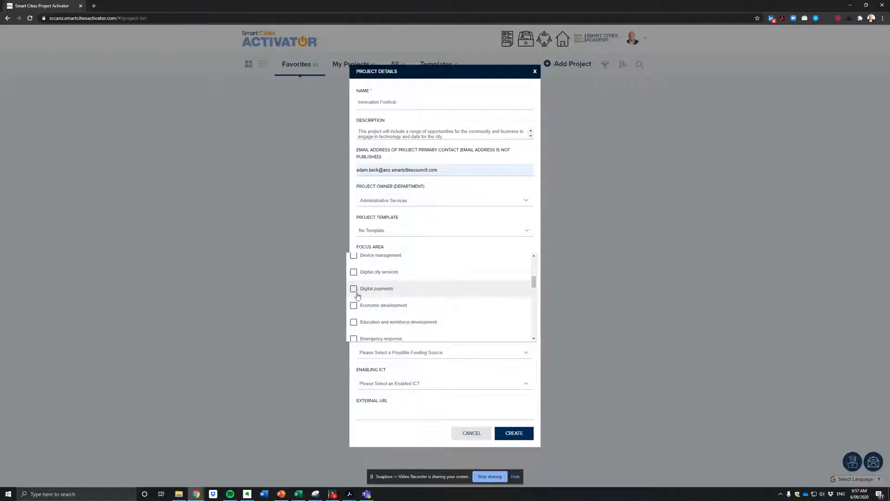
{"action": "left_click", "coordinate": [354, 272]}
{"action": "left_click", "coordinate": [355, 321]}
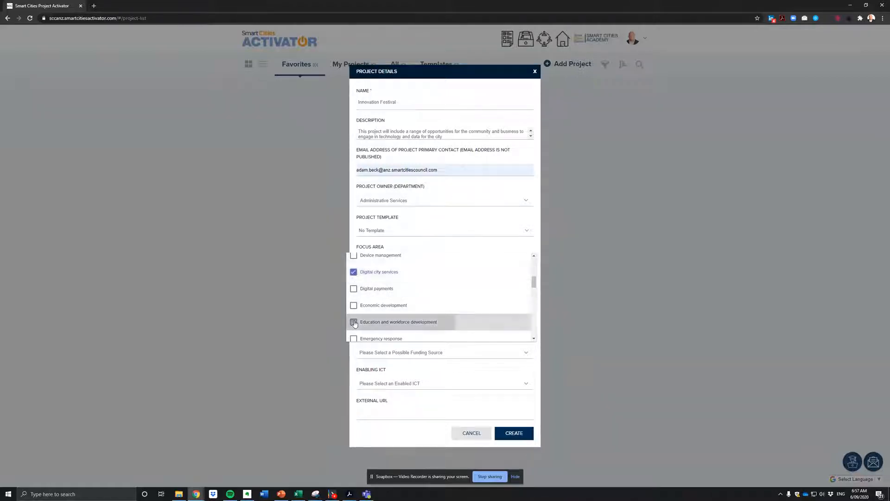
{"action": "scroll", "coordinate": [407, 299], "scroll_direction": "down", "scroll_amount": 5}
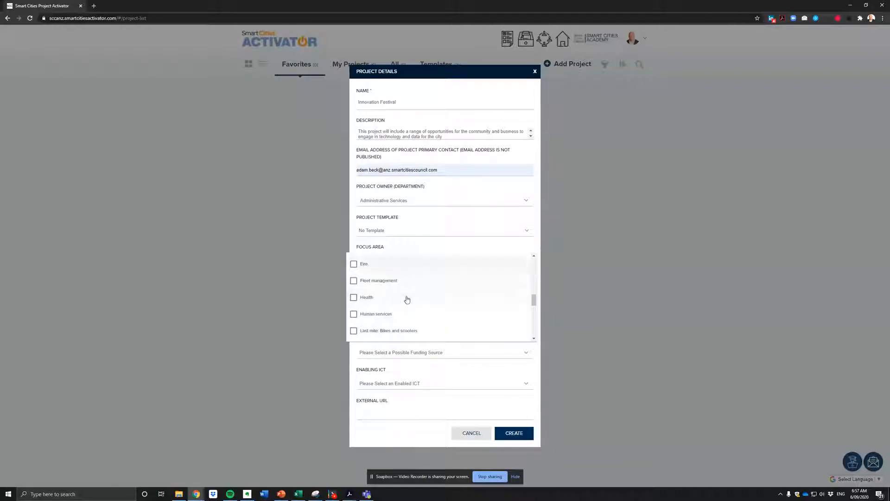
{"action": "scroll", "coordinate": [408, 299], "scroll_direction": "down", "scroll_amount": 5}
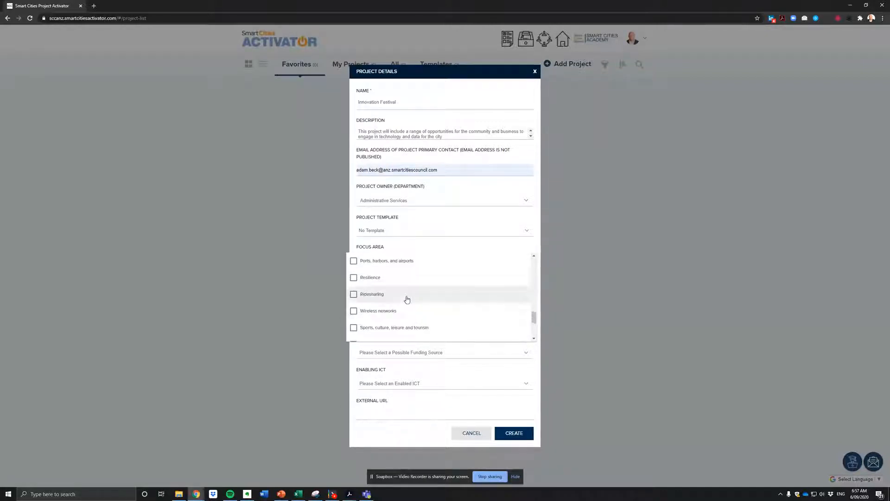
{"action": "scroll", "coordinate": [407, 299], "scroll_direction": "down", "scroll_amount": 2}
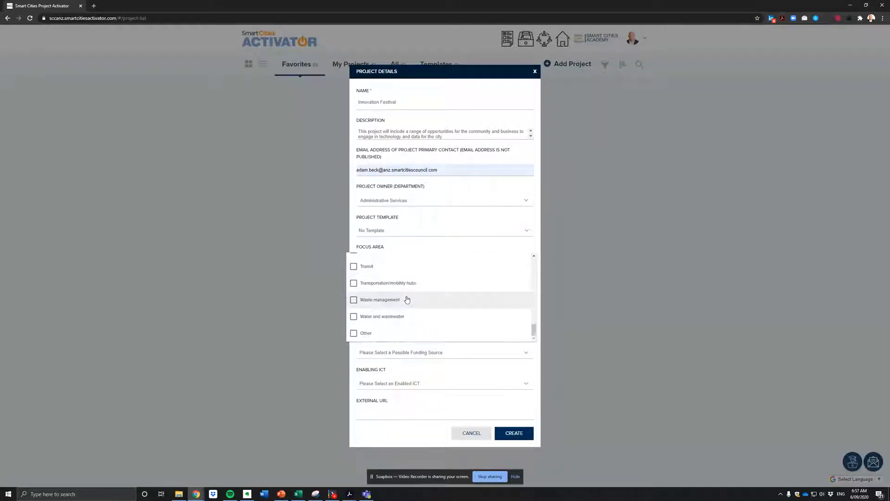
{"action": "left_click", "coordinate": [356, 333]}
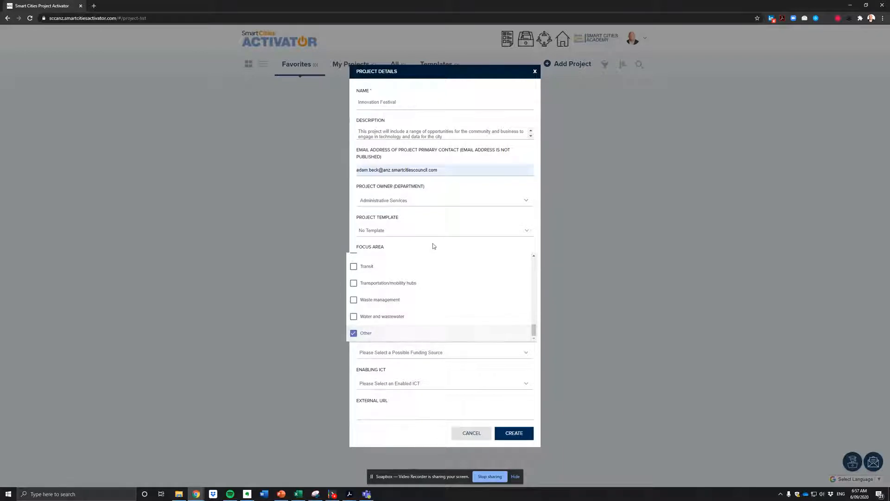
{"action": "left_click", "coordinate": [434, 245]}
Set the project phase to Discover and the content type to SCC Verified Current Project
{"action": "left_click", "coordinate": [422, 291]}
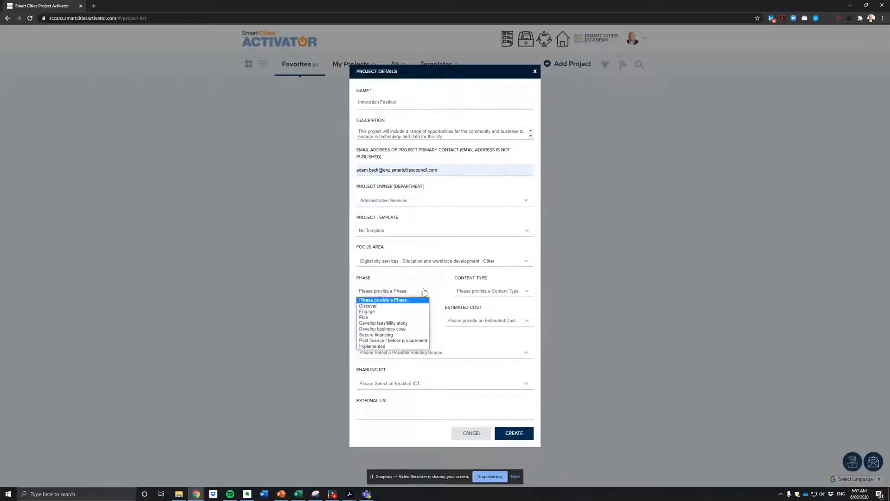
{"action": "left_click", "coordinate": [370, 307]}
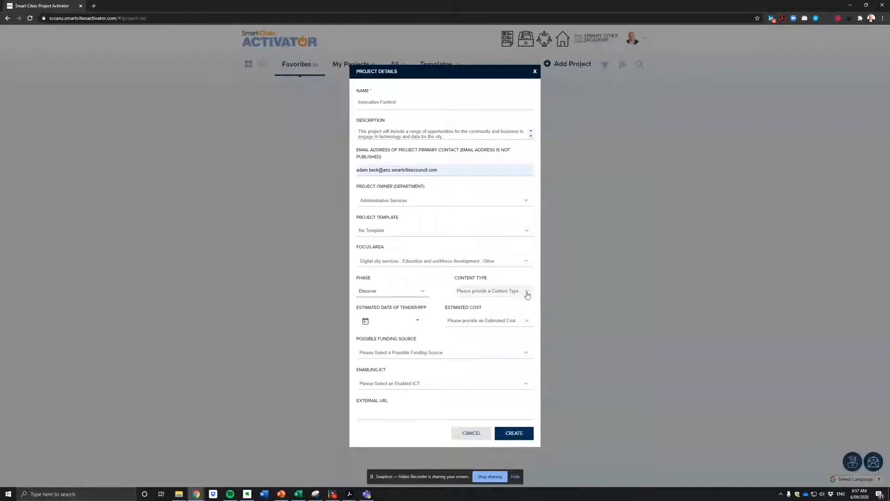
{"action": "left_click", "coordinate": [527, 294]}
{"action": "left_click", "coordinate": [487, 323]}
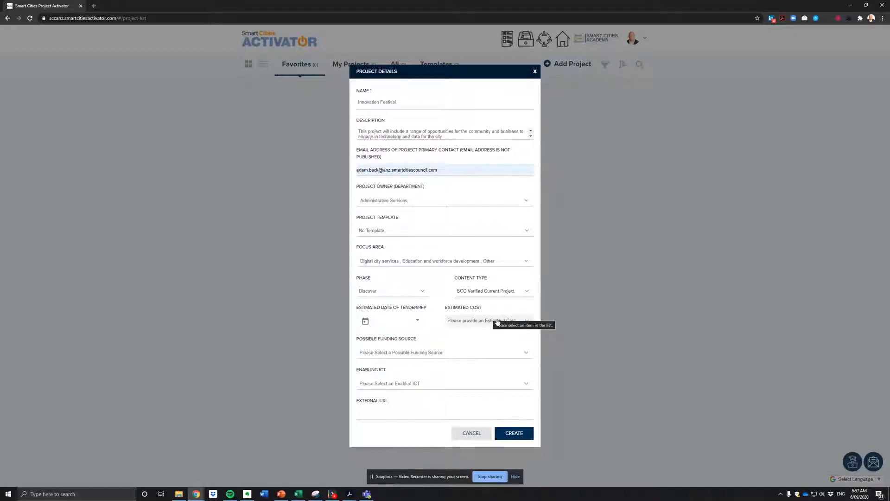
Set the estimated cost to >$100,000 and choose City operating budget as the possible funding source
{"action": "left_click", "coordinate": [525, 325]}
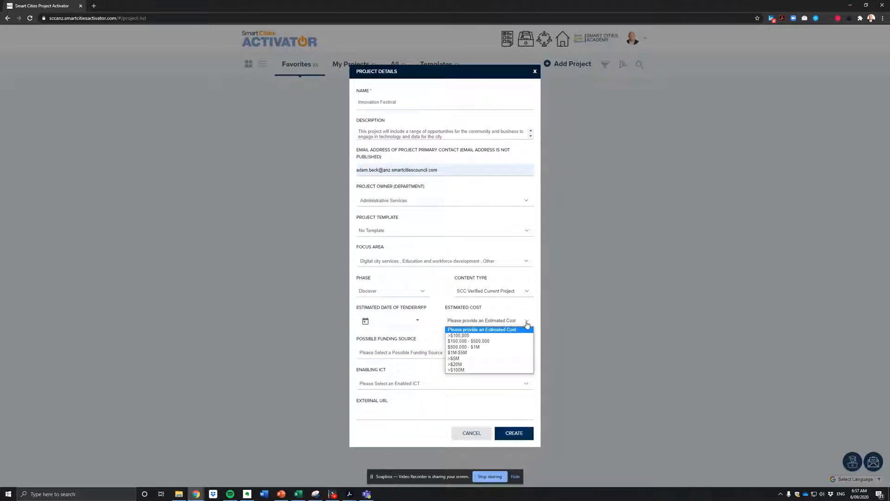
{"action": "left_click", "coordinate": [460, 336]}
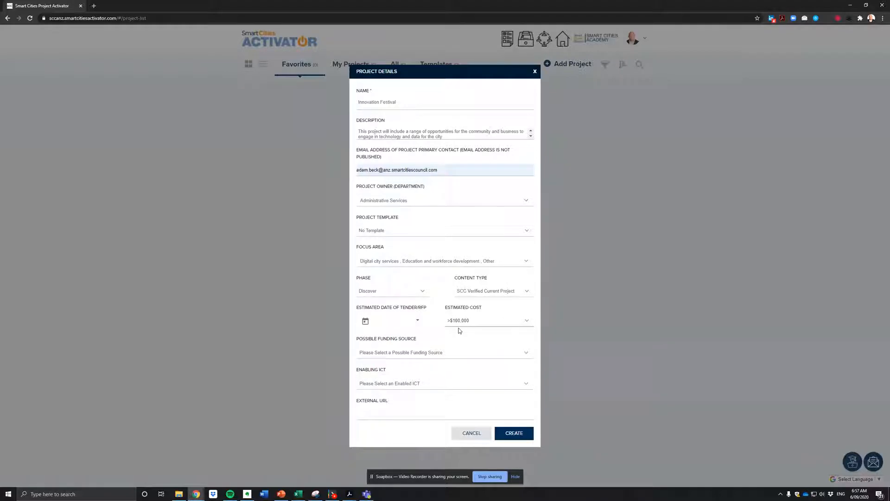
{"action": "left_click", "coordinate": [521, 353]}
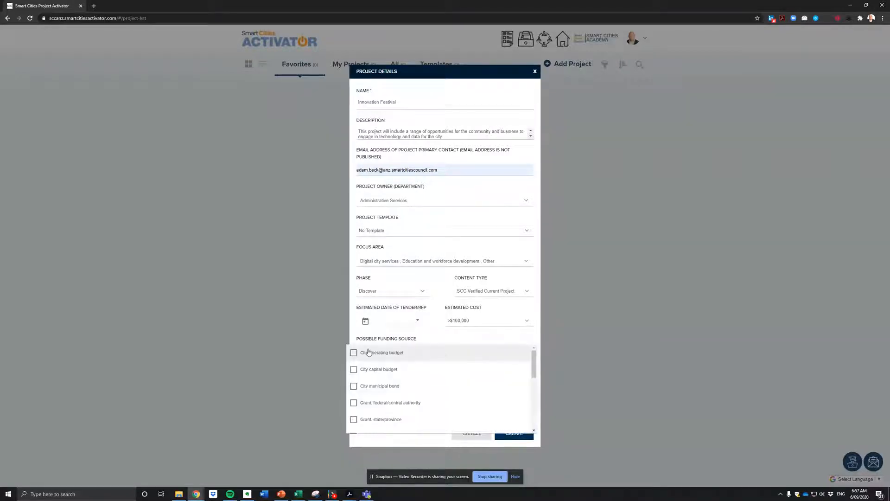
{"action": "left_click", "coordinate": [353, 352]}
{"action": "left_click", "coordinate": [432, 342]}
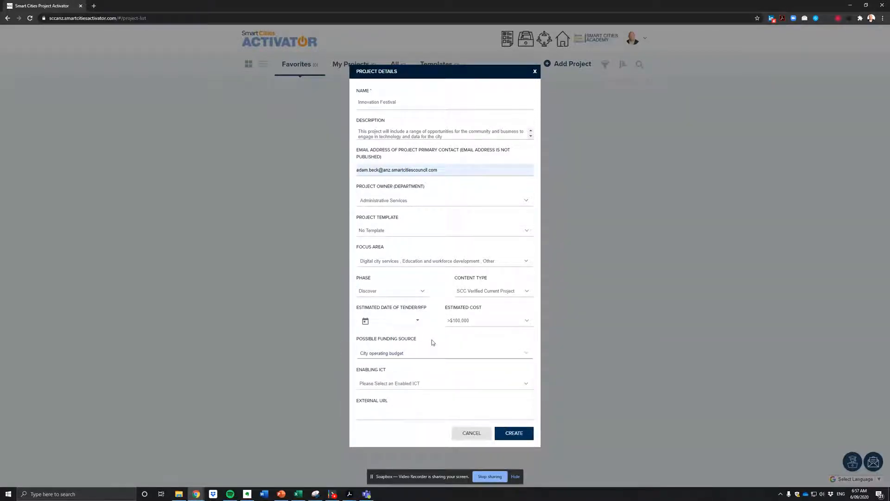
Select Data management and Sensors and controls as the enabling ICT, and create the project
{"action": "left_click", "coordinate": [526, 384]}
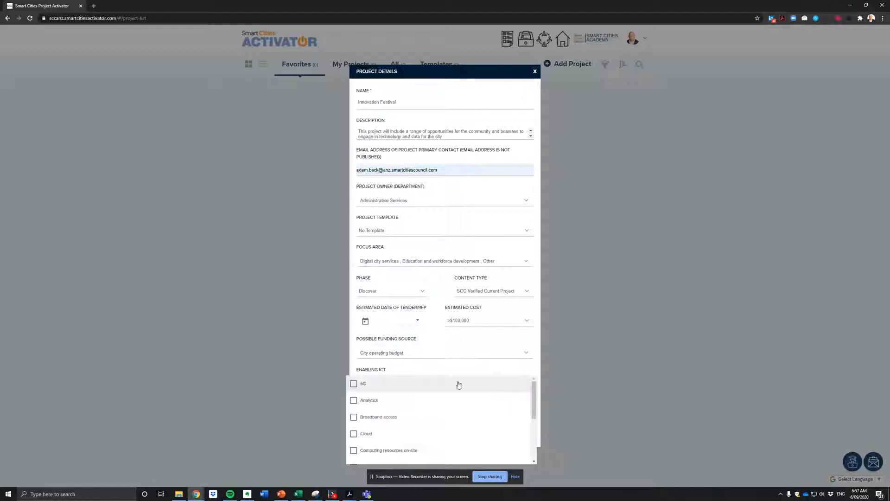
{"action": "scroll", "coordinate": [436, 389], "scroll_direction": "down", "scroll_amount": 2}
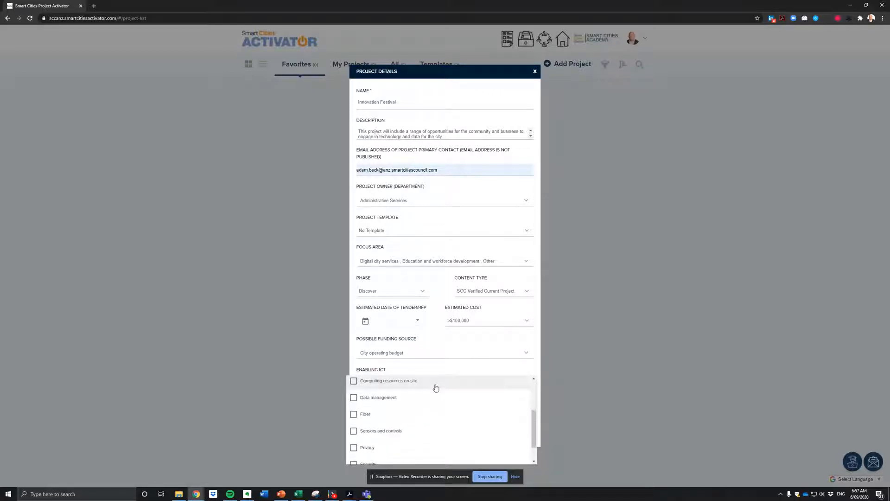
{"action": "left_click", "coordinate": [353, 397]}
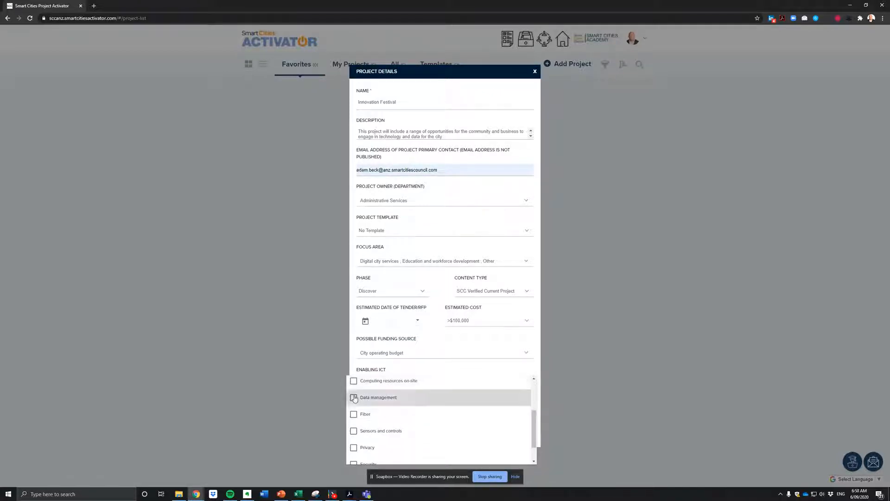
{"action": "left_click", "coordinate": [354, 431]}
{"action": "left_click", "coordinate": [419, 369]}
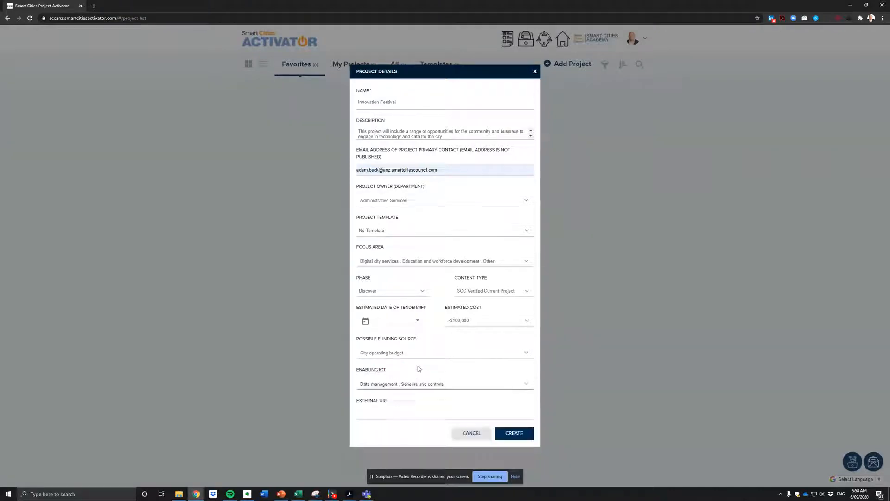
{"action": "left_click", "coordinate": [513, 433]}
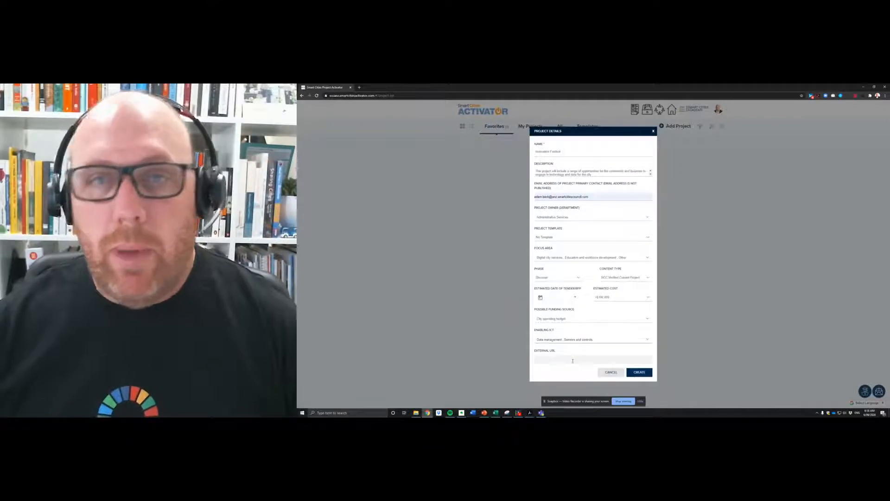
{"action": "left_click", "coordinate": [640, 372]}
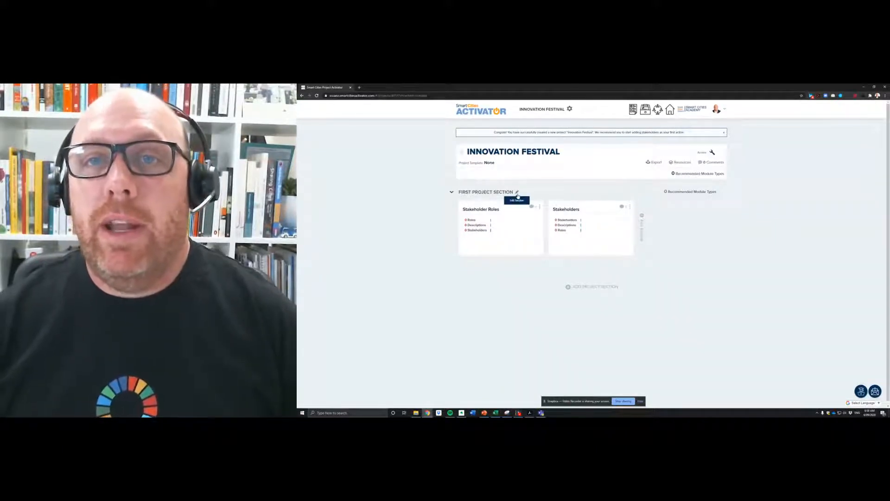
Rename the first project section of Innovation Festival to "Discovery" and save it
{"action": "left_click", "coordinate": [517, 193]}
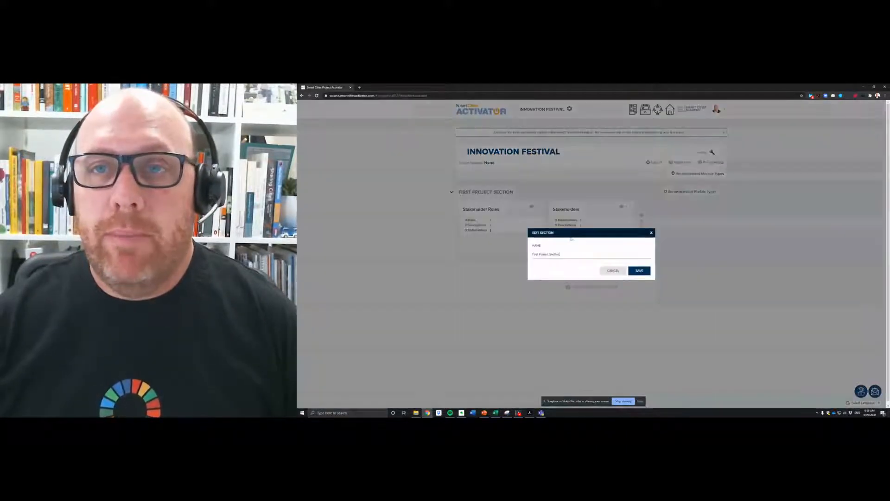
{"action": "left_click_drag", "start_coordinate": [562, 255], "coordinate": [538, 255]}
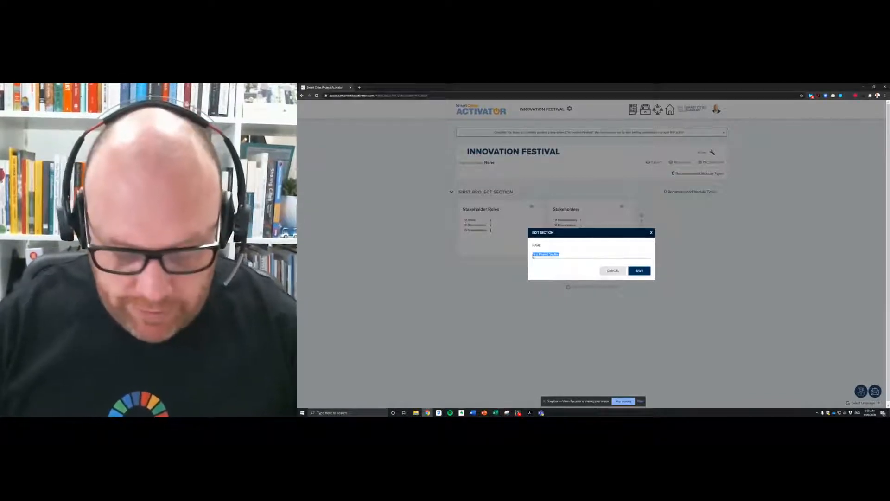
{"action": "type", "text": "Discovery"}
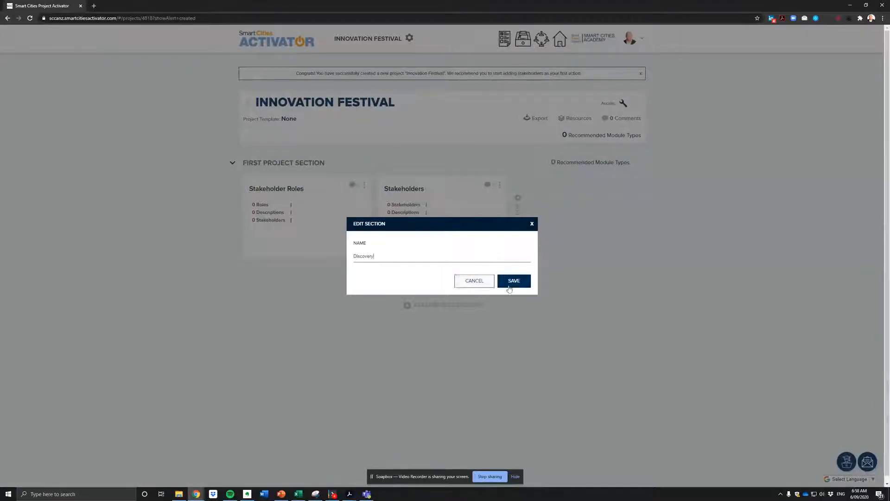
{"action": "left_click", "coordinate": [509, 288]}
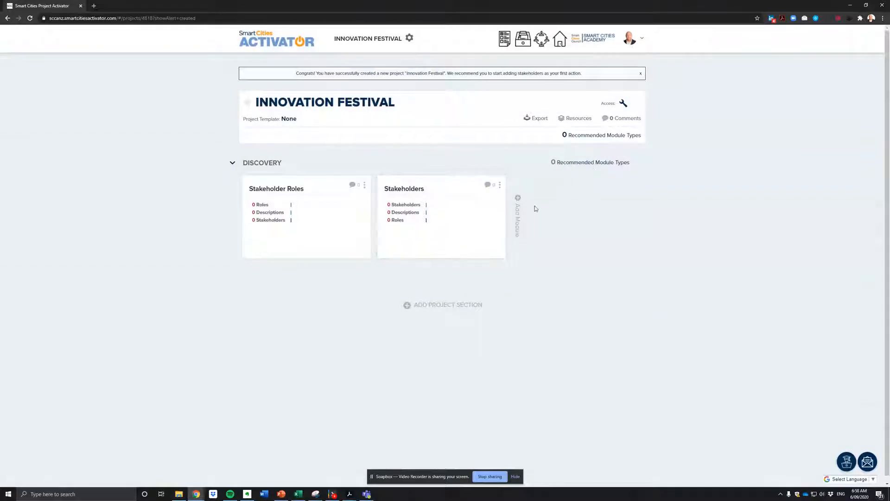
Add a Lessons Learned module named "Lessons Learned" to the Discovery section and return to the project overview
{"action": "left_click", "coordinate": [518, 218]}
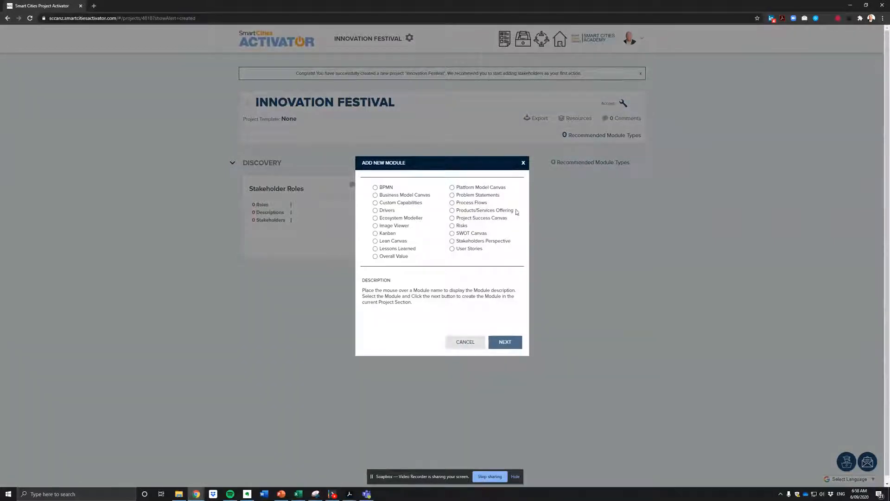
{"action": "mouse_move", "coordinate": [382, 212]}
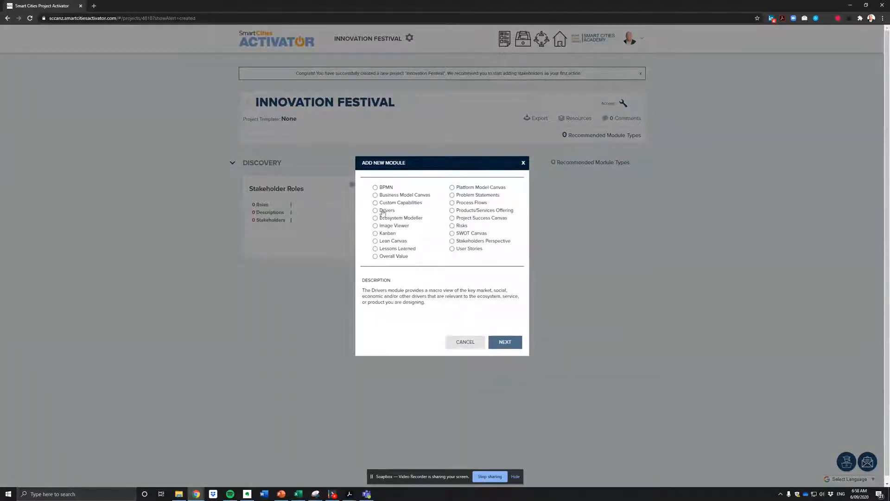
{"action": "left_click", "coordinate": [376, 249]}
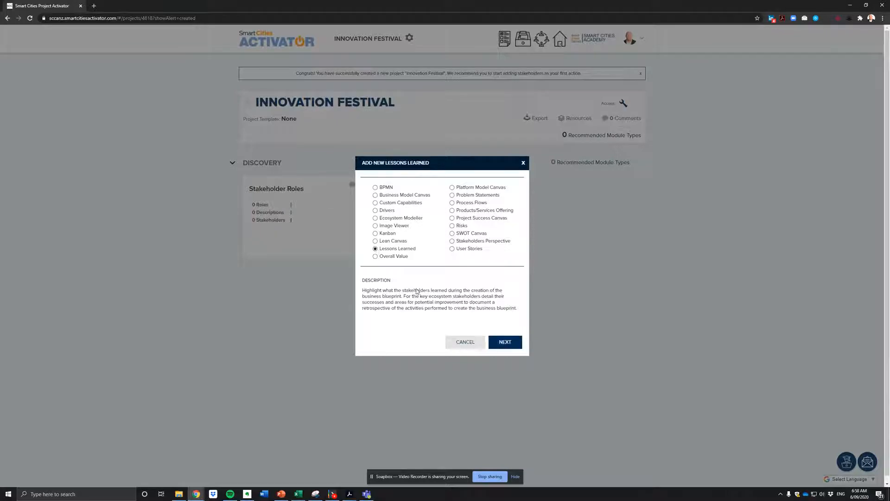
{"action": "left_click", "coordinate": [505, 341]}
{"action": "left_click", "coordinate": [458, 261]}
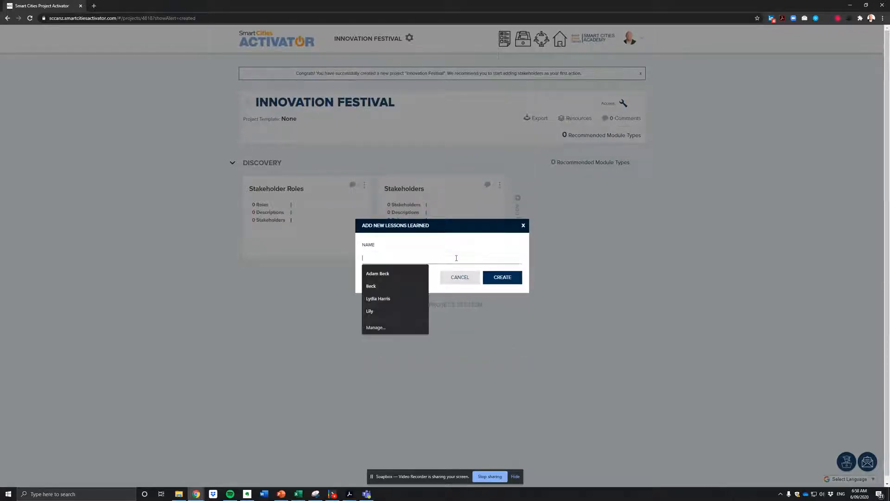
{"action": "type", "text": "Less"}
{"action": "type", "text": "ons | Eal"}
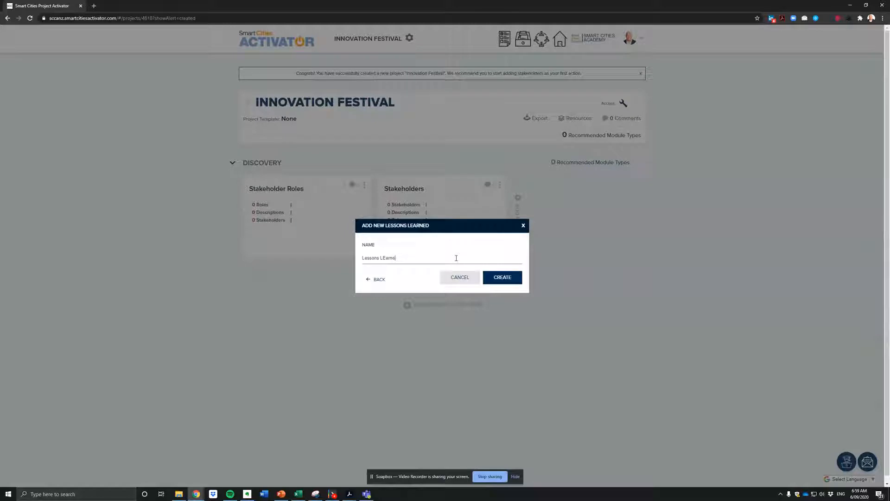
{"action": "key", "text": "BackSpace"}
{"action": "key", "text": "BackSpace"}
{"action": "key", "text": "BackSpace"}
{"action": "key", "text": "BackSpace"}
{"action": "type", "text": "rne"}
{"action": "left_click", "coordinate": [497, 274]}
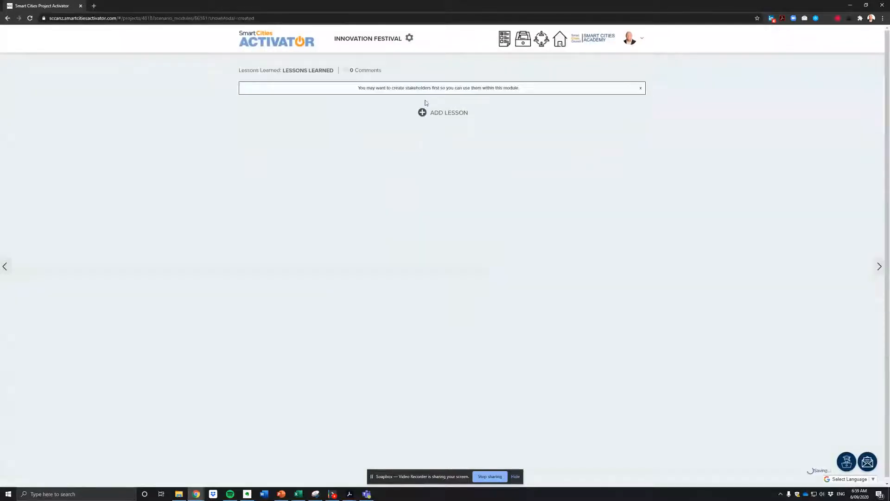
{"action": "left_click", "coordinate": [371, 41]}
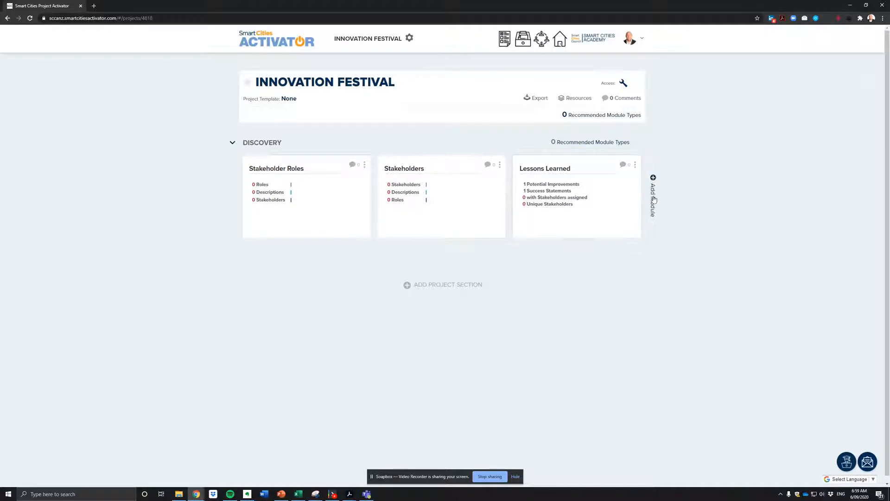
Add a Drivers module named "Drivers" to the Discovery section and return to the project overview
{"action": "left_click", "coordinate": [654, 198]}
{"action": "left_click", "coordinate": [375, 211]}
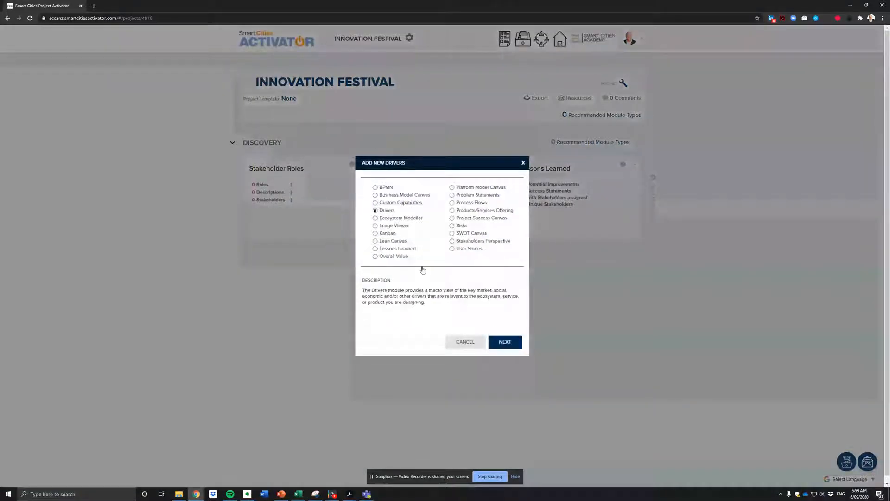
{"action": "left_click", "coordinate": [505, 342]}
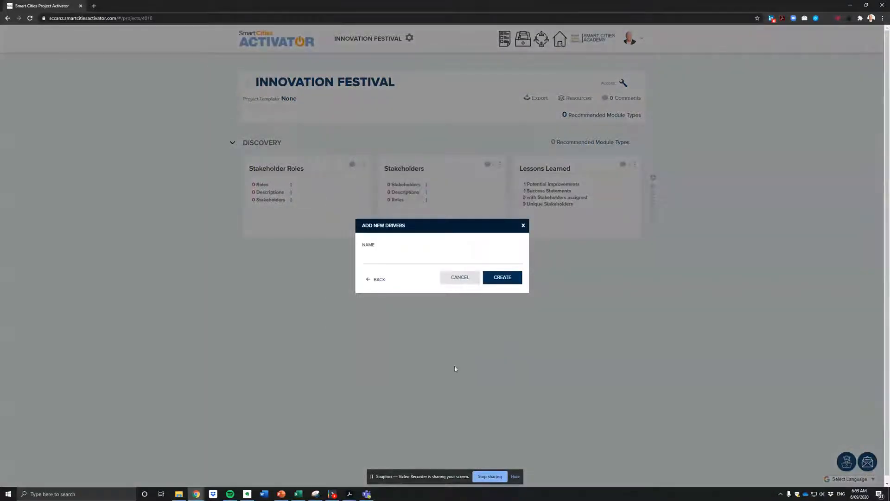
{"action": "left_click", "coordinate": [463, 260]}
{"action": "type", "text": "Drivers"}
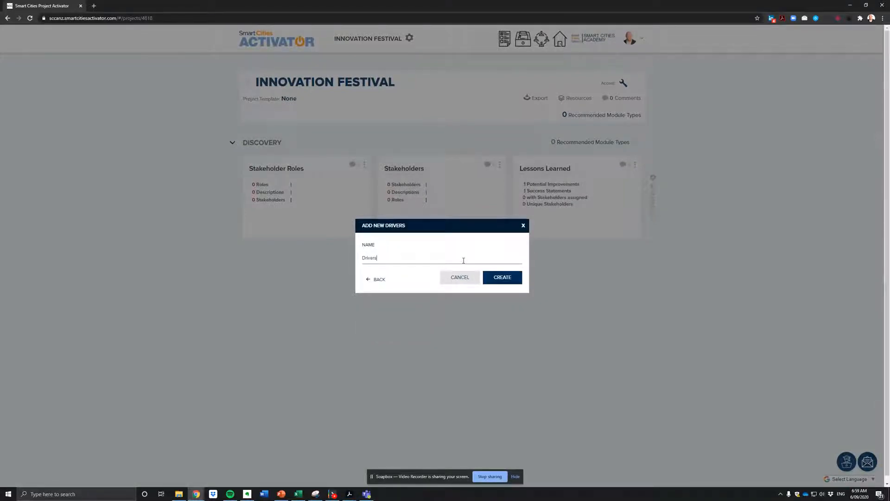
{"action": "left_click", "coordinate": [506, 280]}
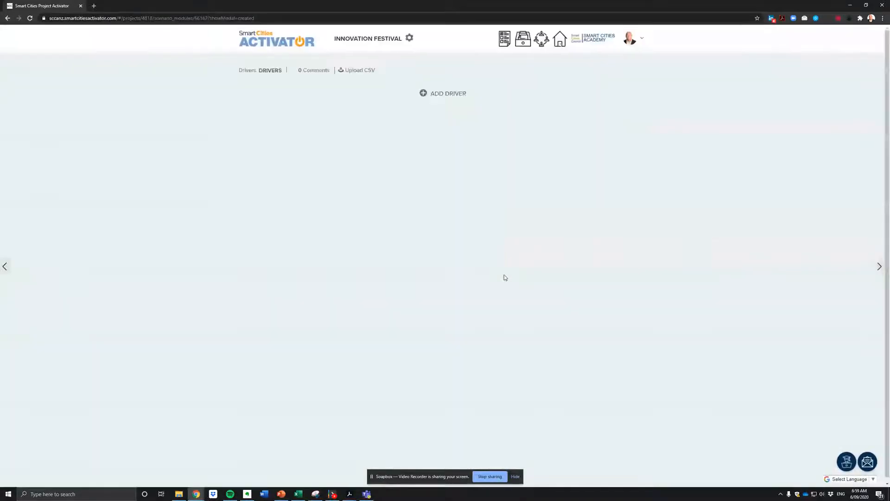
{"action": "left_click", "coordinate": [367, 41]}
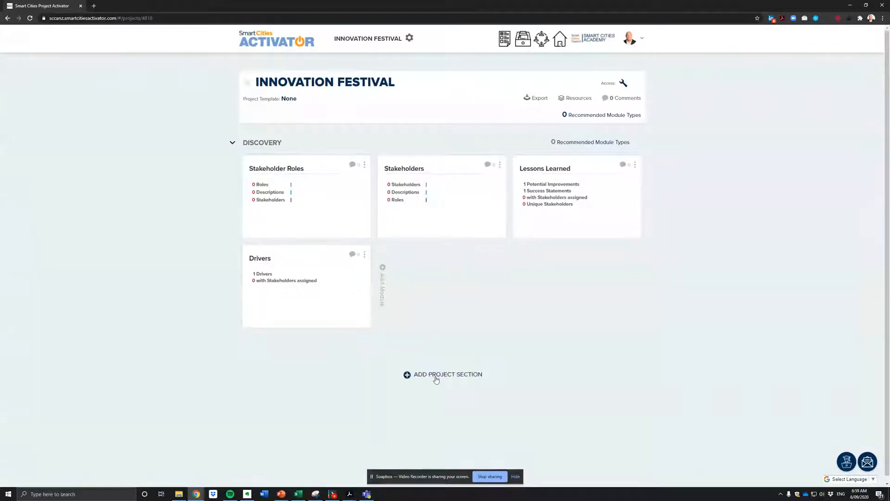
Collapse the Discovery section and add a new project section named "Engagement"
{"action": "left_click", "coordinate": [232, 143]}
{"action": "left_click", "coordinate": [435, 189]}
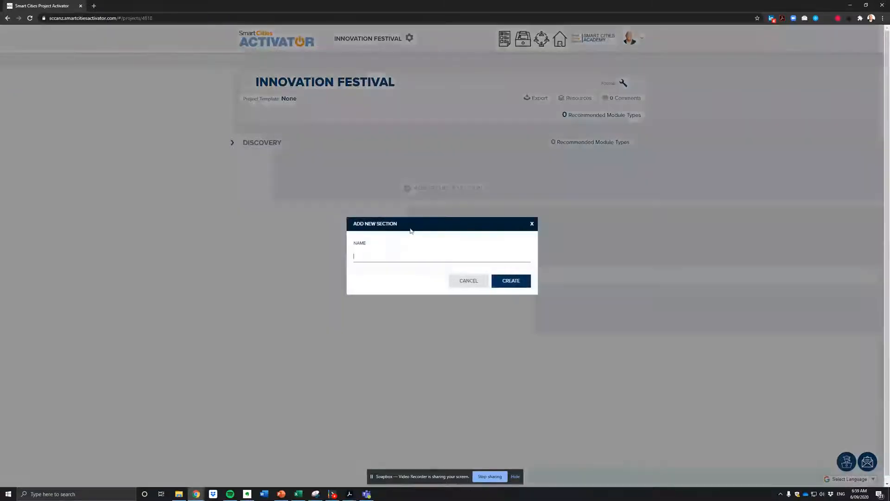
{"action": "left_click", "coordinate": [392, 257]}
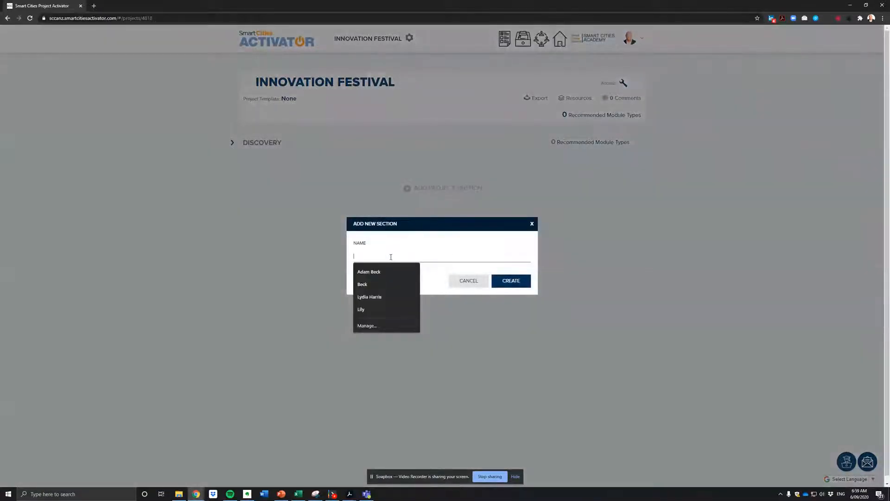
{"action": "type", "text": "Enga"}
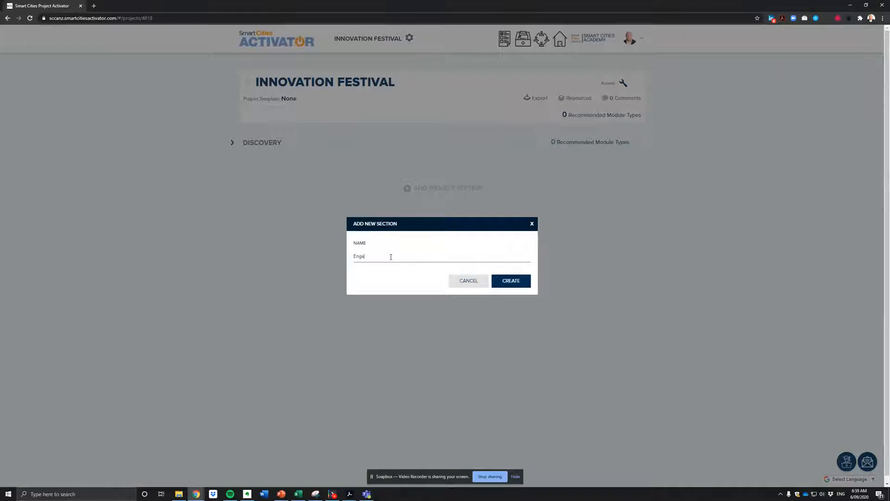
{"action": "type", "text": "gement"}
{"action": "left_click", "coordinate": [507, 281]}
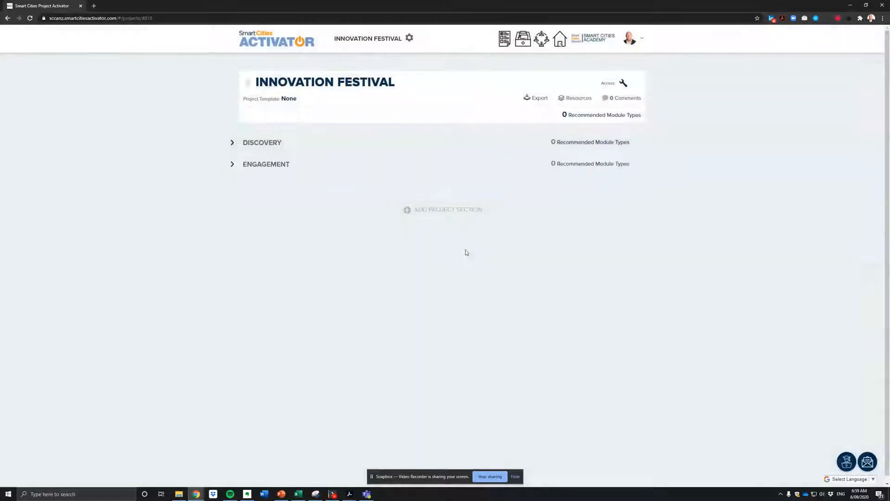
Add two more project sections named "Program Design" and "Implementation Plan"
{"action": "left_click", "coordinate": [431, 209]}
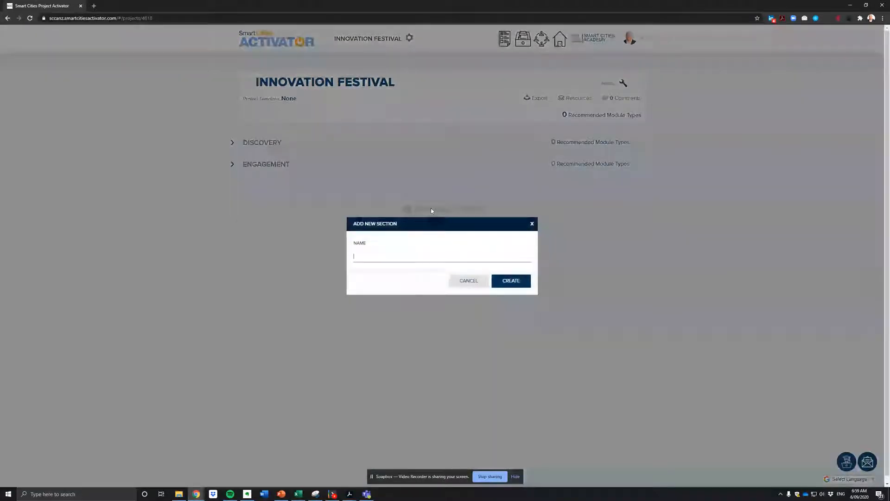
{"action": "type", "text": "Pr"}
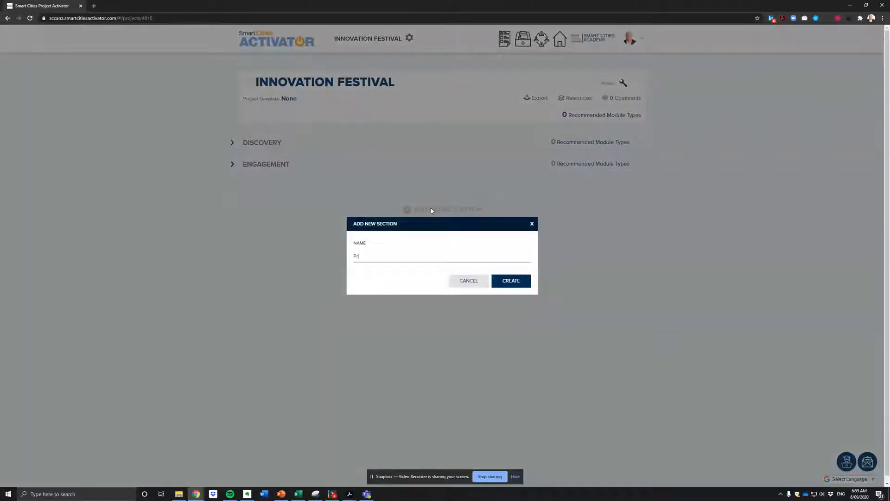
{"action": "type", "text": "ogram Design"}
{"action": "left_click", "coordinate": [518, 284]}
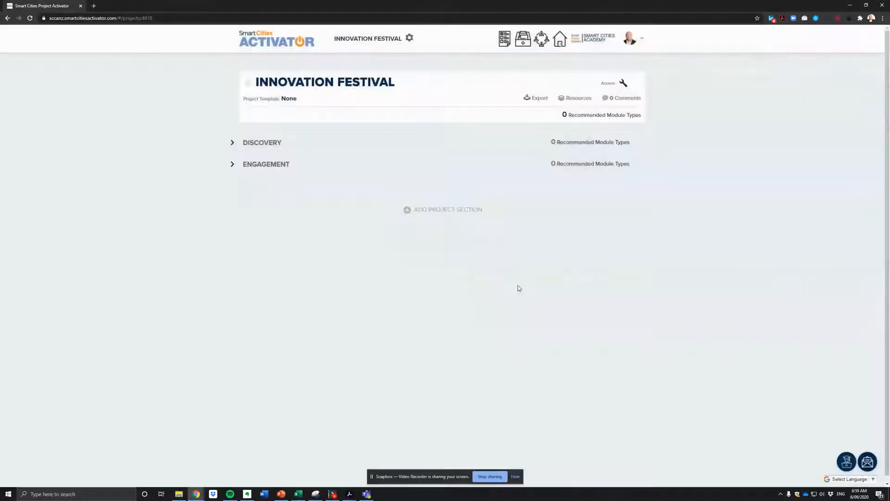
{"action": "left_click", "coordinate": [444, 231]}
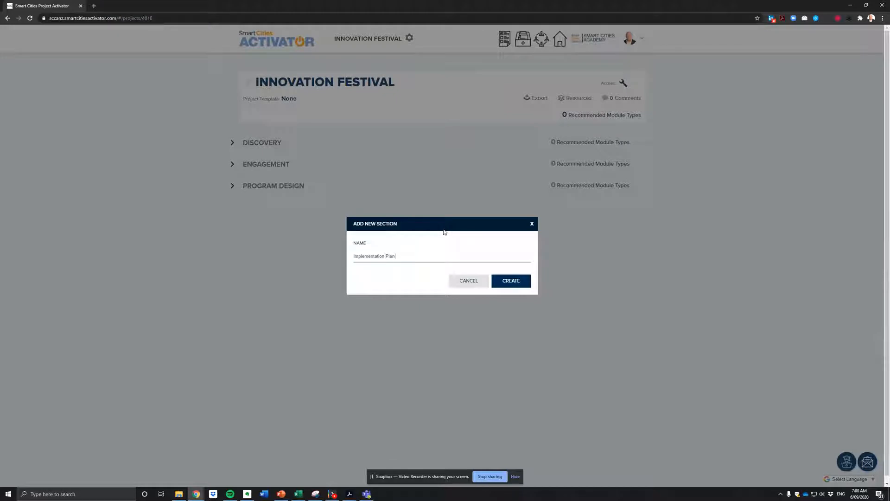
{"action": "left_click", "coordinate": [512, 281]}
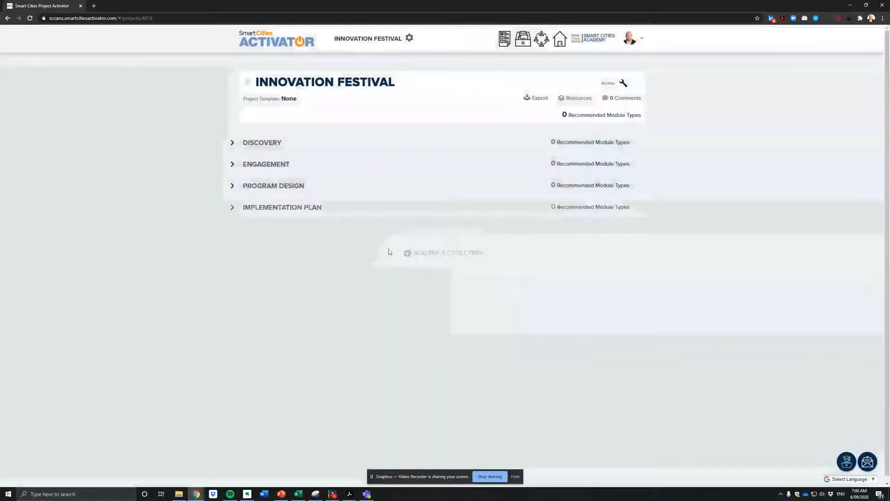
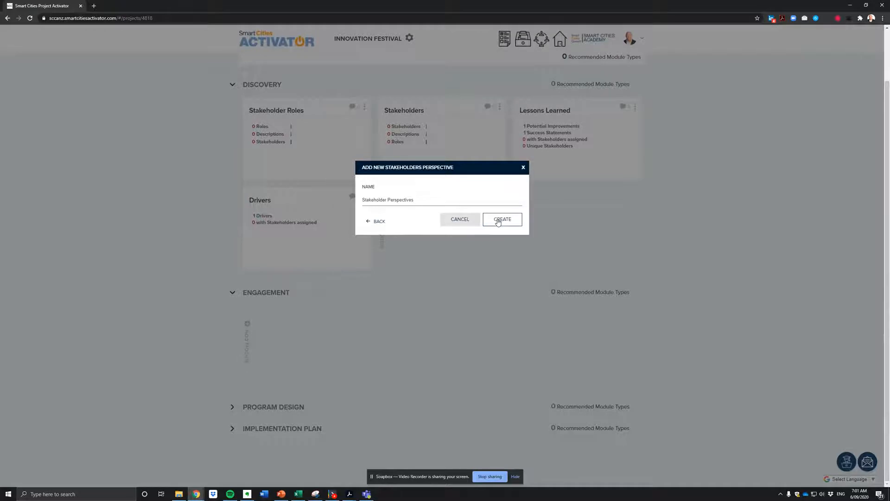
Create the Stakeholders Perspective module named "Stakeholder Perspectives" in the Engagement section and return to the project overview
{"action": "left_click", "coordinate": [498, 221]}
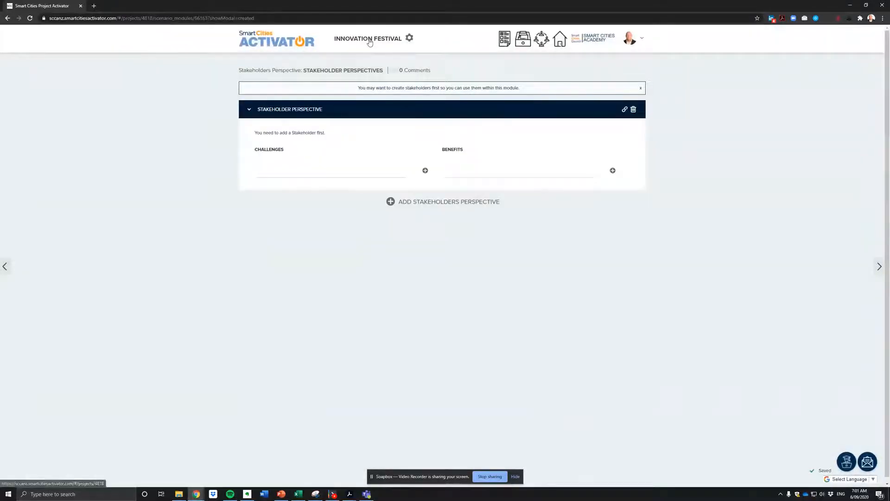
{"action": "left_click", "coordinate": [369, 40]}
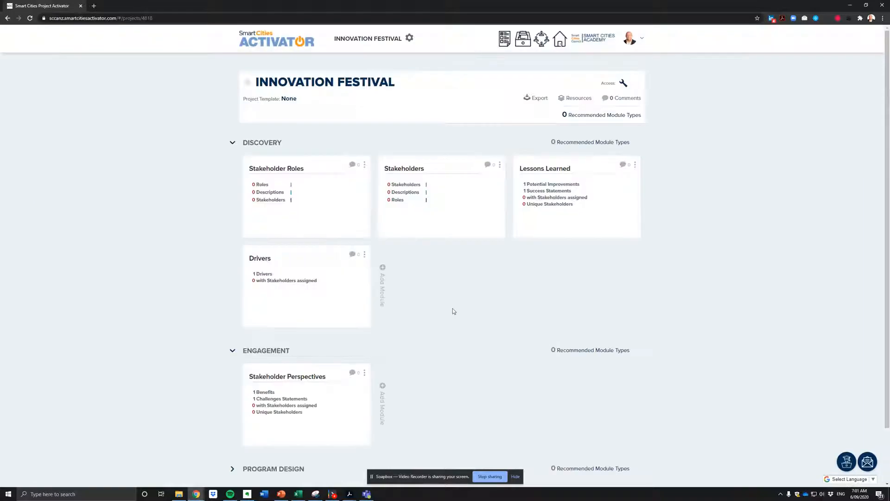
Add a Problem Statements module named "Problem Statements" to the Engagement section and return to the project overview
{"action": "scroll", "coordinate": [453, 309], "scroll_direction": "down", "scroll_amount": 2}
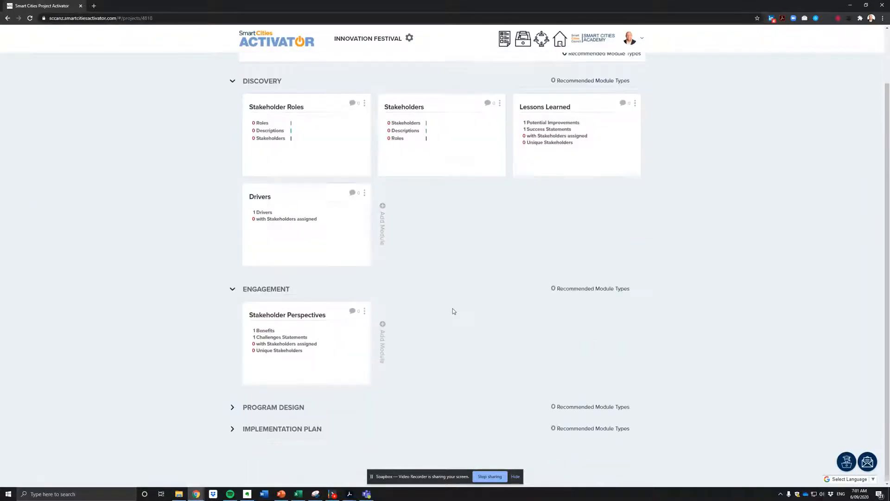
{"action": "left_click", "coordinate": [383, 344]}
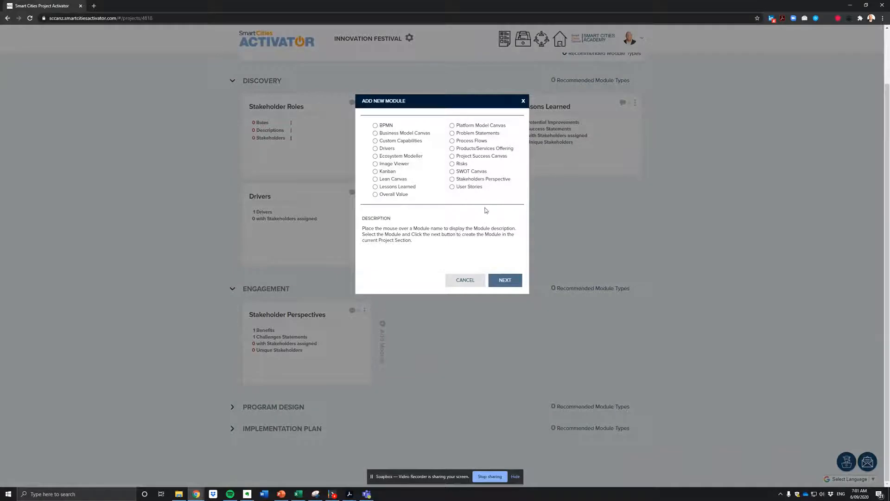
{"action": "left_click", "coordinate": [452, 133]}
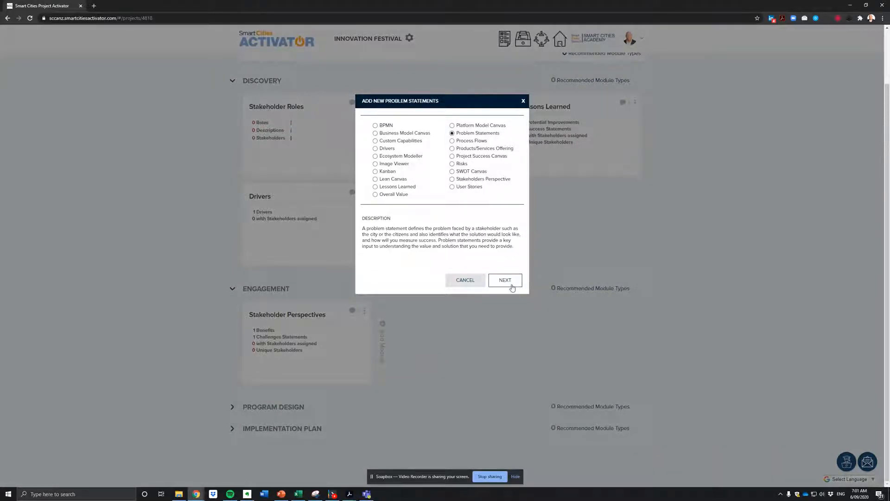
{"action": "left_click", "coordinate": [505, 281]}
{"action": "left_click", "coordinate": [448, 200]}
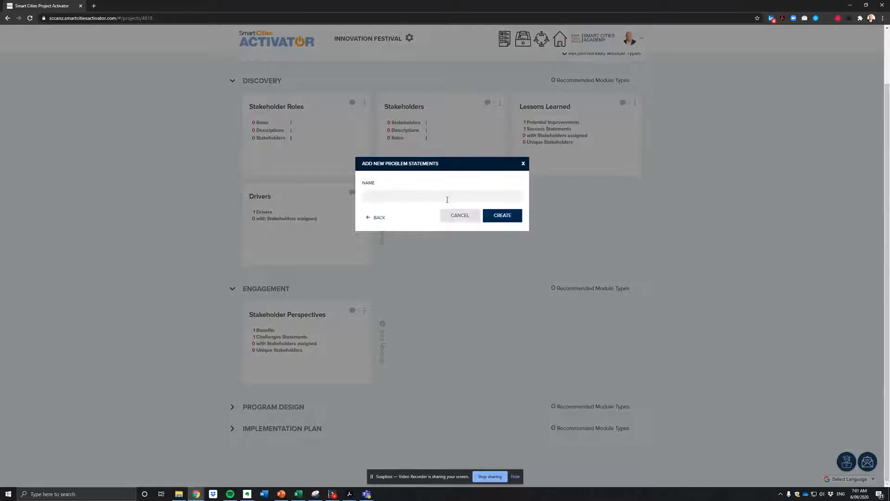
{"action": "type", "text": "Problem Statements"}
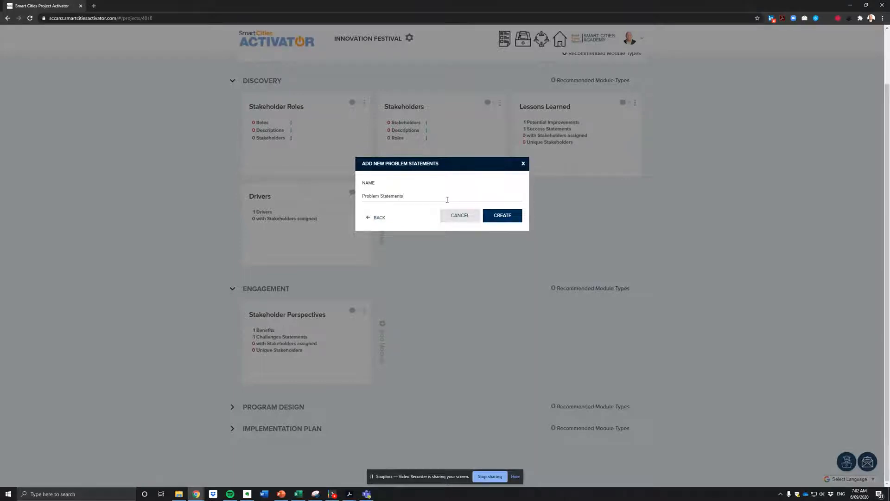
{"action": "left_click", "coordinate": [502, 214]}
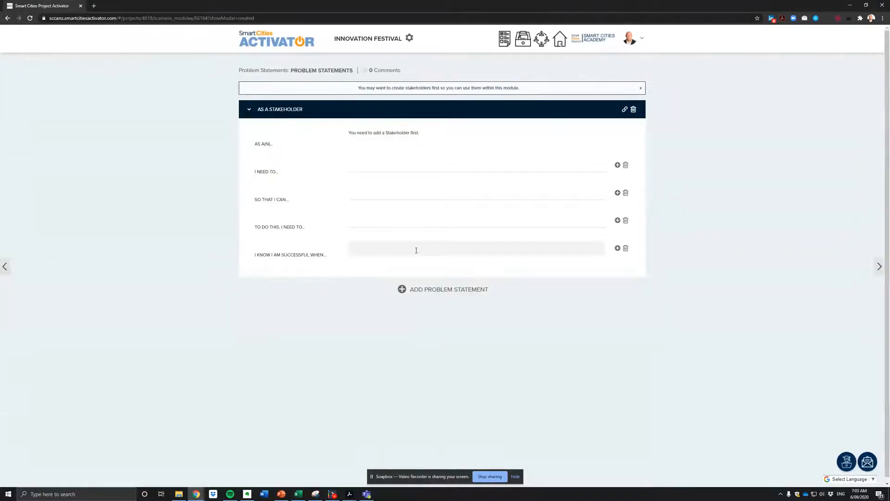
{"action": "left_click", "coordinate": [383, 44]}
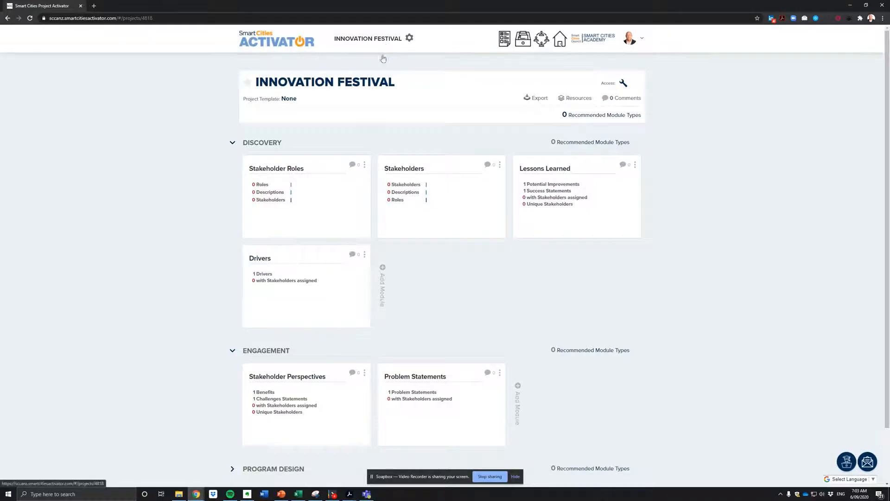
Expand the Program Design and Implementation Plan sections in the project overview
{"action": "scroll", "coordinate": [484, 186], "scroll_direction": "down", "scroll_amount": 2}
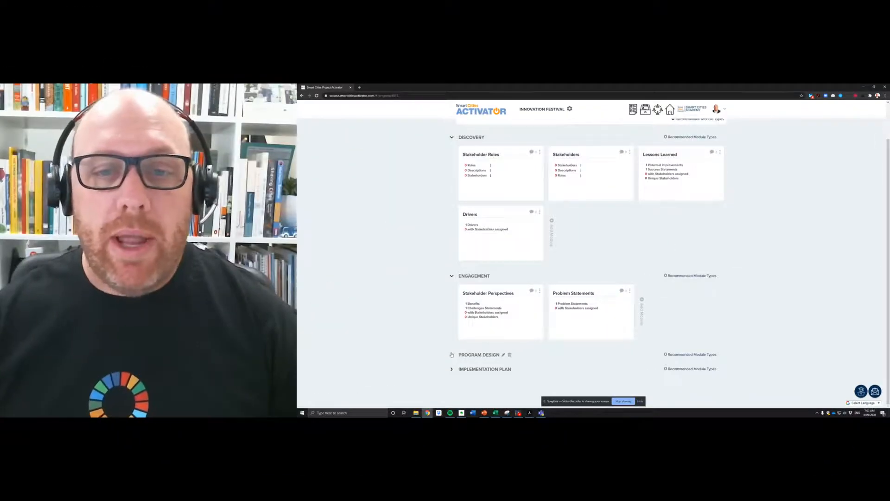
{"action": "left_click", "coordinate": [233, 406]}
{"action": "scroll", "coordinate": [464, 325], "scroll_direction": "down", "scroll_amount": 2}
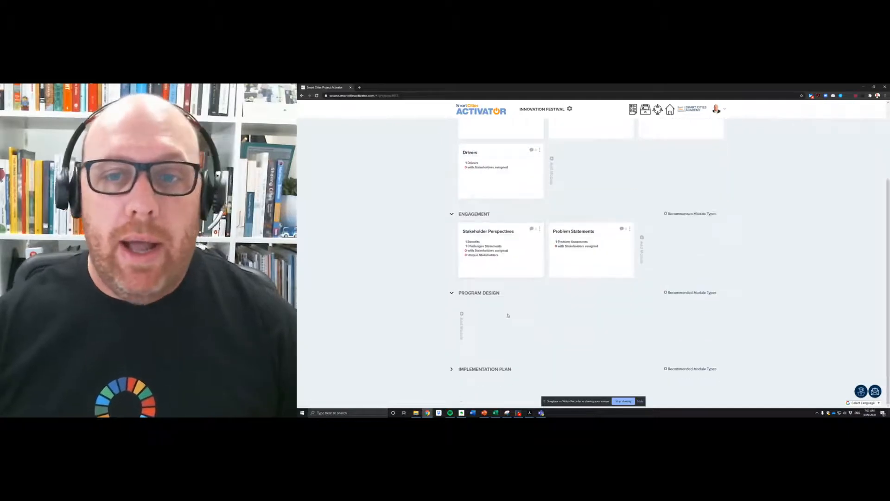
{"action": "left_click", "coordinate": [510, 369]}
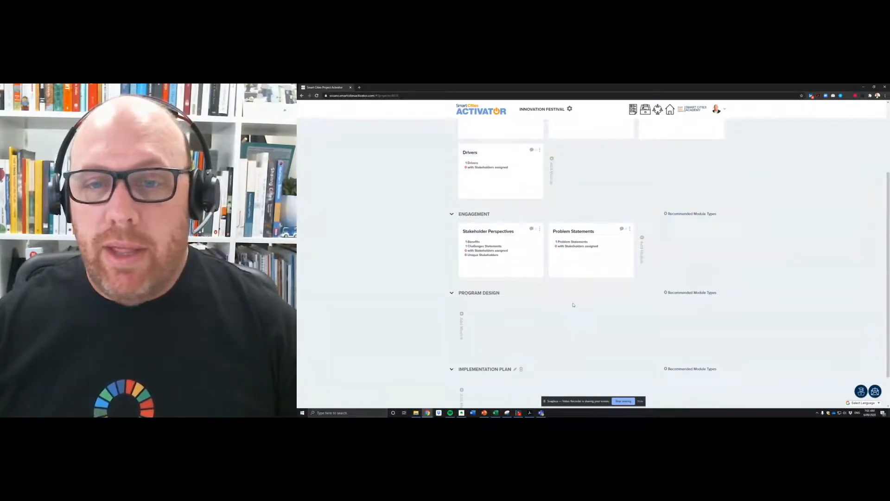
Create a Kanban module named "Kanban" in the Implementation Plan section and return to the project overview
{"action": "scroll", "coordinate": [574, 304], "scroll_direction": "down", "scroll_amount": 2}
{"action": "left_click", "coordinate": [642, 178]}
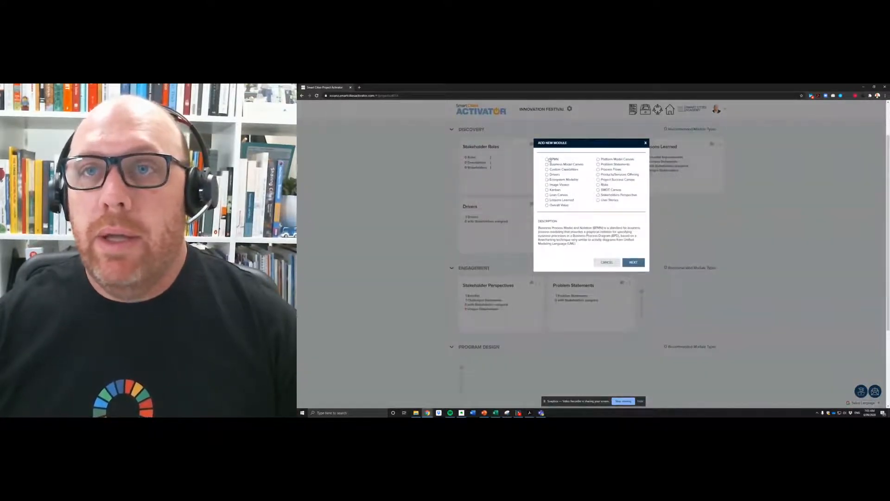
{"action": "left_click", "coordinate": [548, 189]}
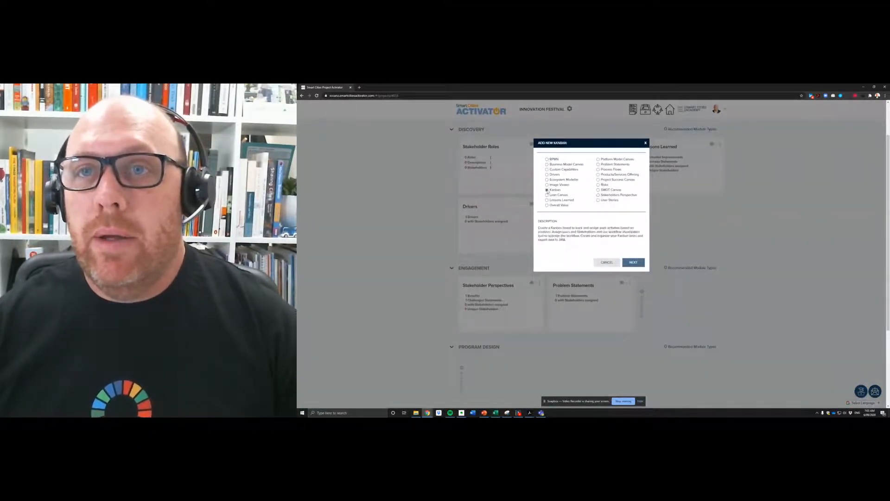
{"action": "left_click", "coordinate": [633, 262]}
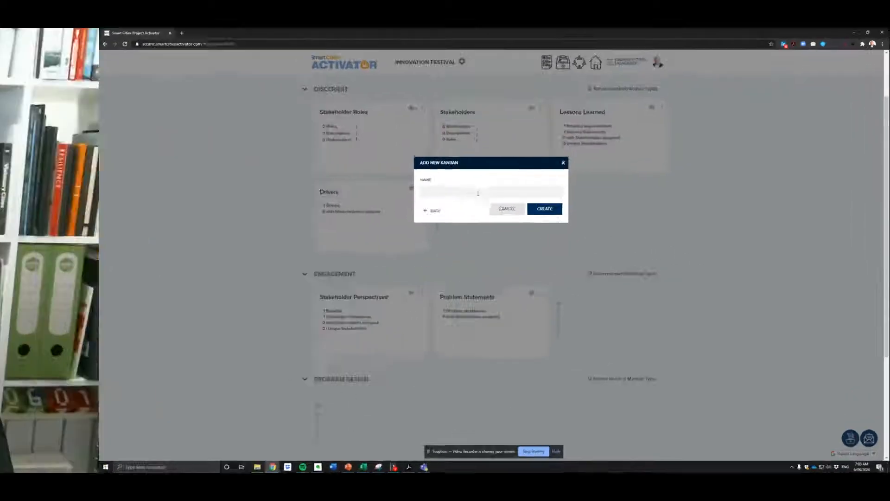
{"action": "left_click", "coordinate": [581, 207]}
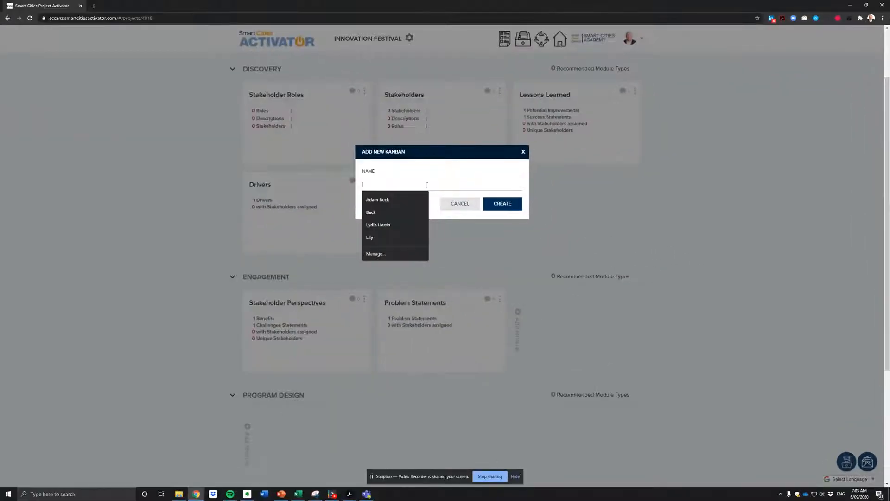
{"action": "type", "text": "Kanban"}
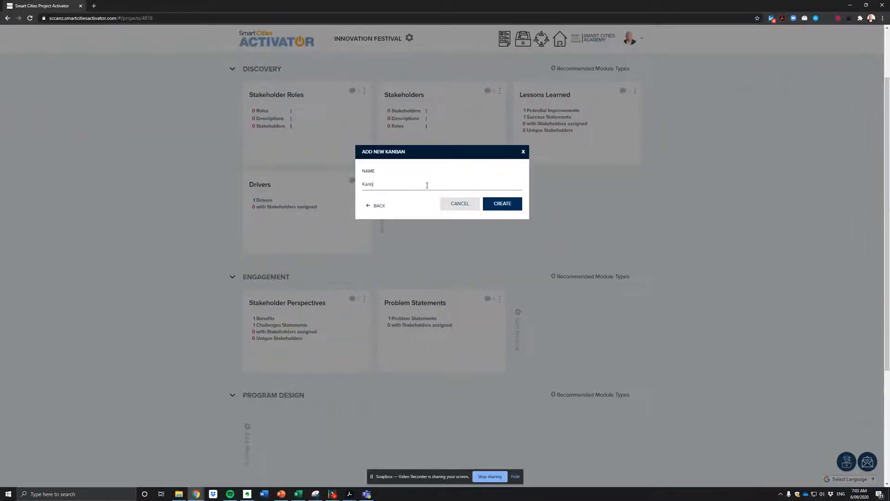
{"action": "left_click", "coordinate": [497, 203]}
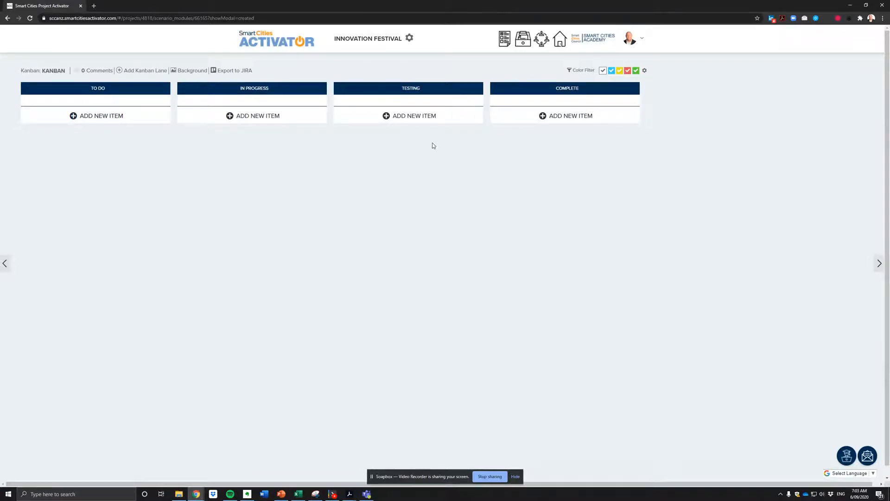
{"action": "left_click", "coordinate": [384, 41]}
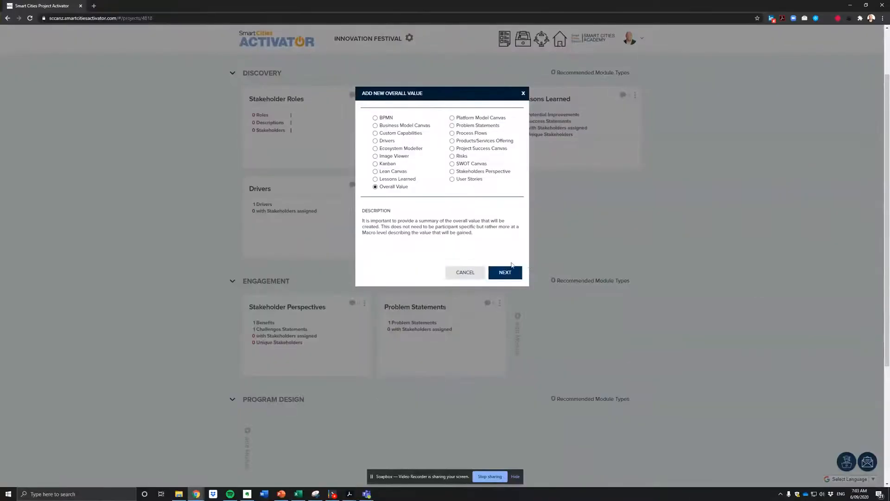
Create an Overall Value module named "Values of The Festival" in the Program Design section and return to the project overview
{"action": "left_click", "coordinate": [504, 271]}
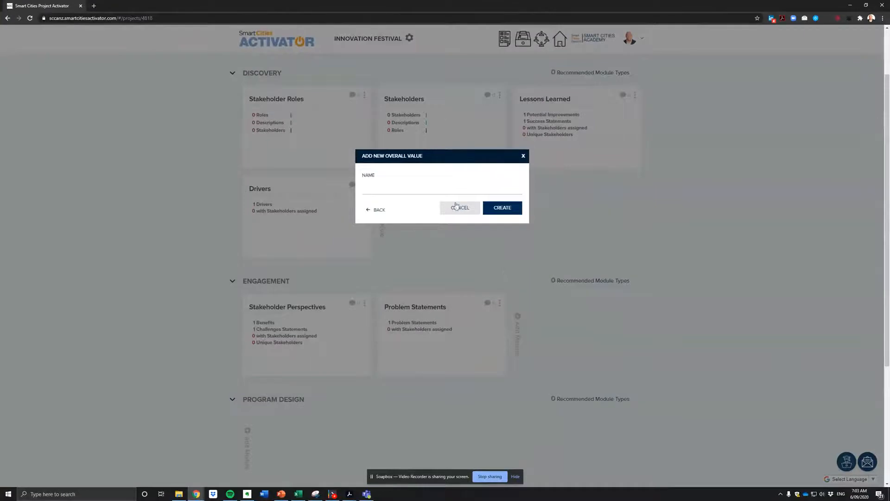
{"action": "left_click", "coordinate": [442, 190]}
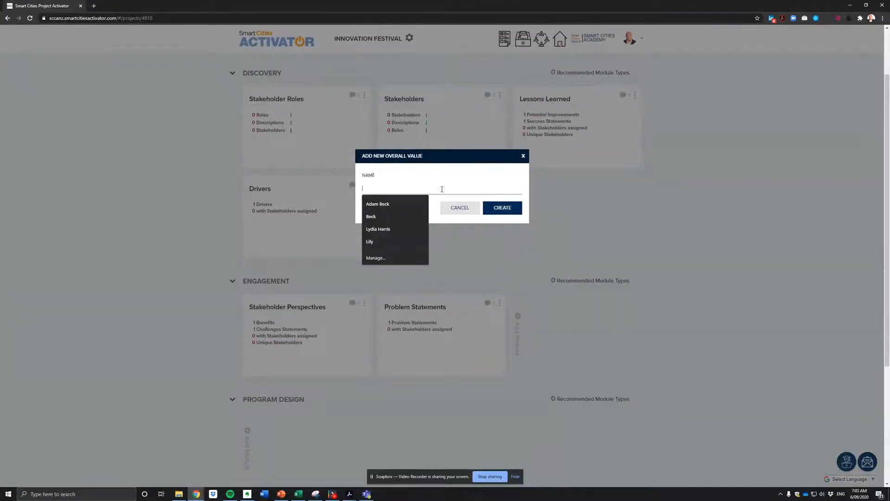
{"action": "type", "text": "Values of teh Festival"}
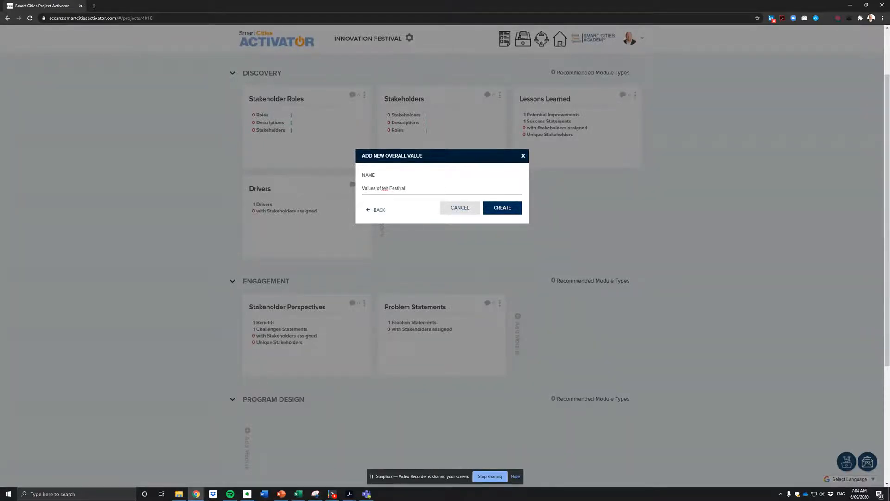
{"action": "type", "text": "The"}
{"action": "left_click", "coordinate": [498, 207]}
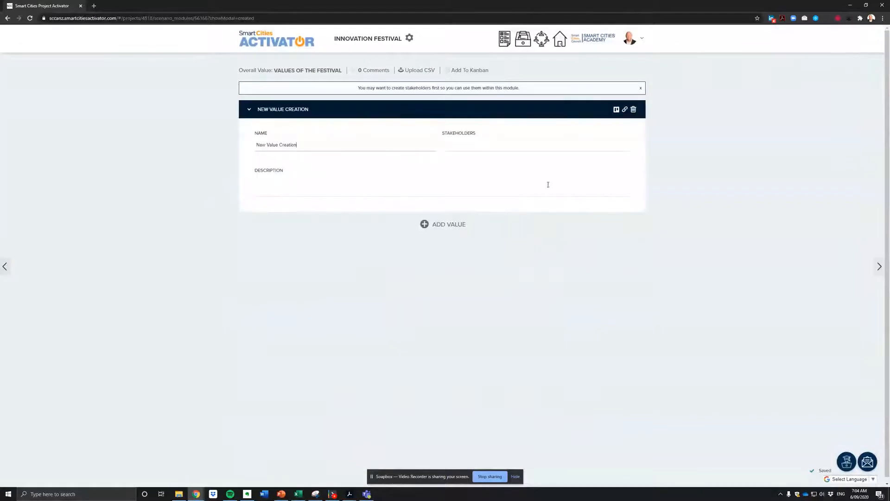
{"action": "left_click", "coordinate": [367, 39]}
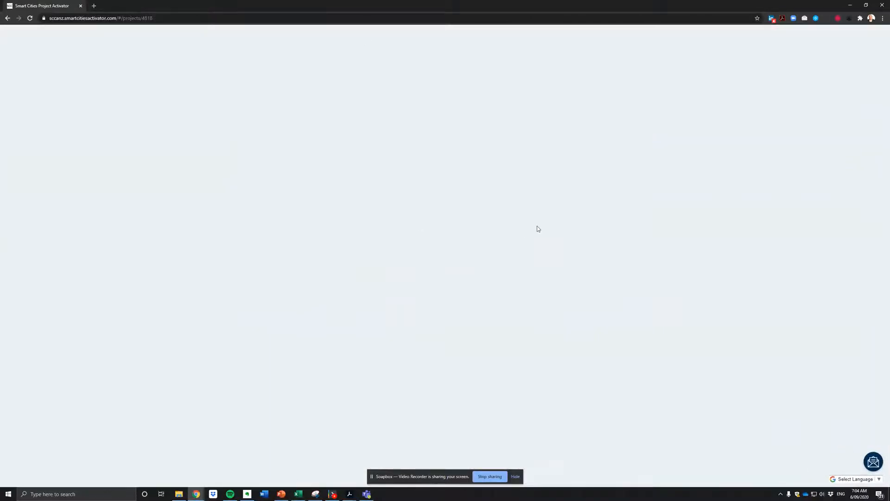
Review the modules in all four sections of the Innovation Festival project, from Discovery to Implementation Plan
{"action": "scroll", "coordinate": [518, 237], "scroll_direction": "down", "scroll_amount": 2}
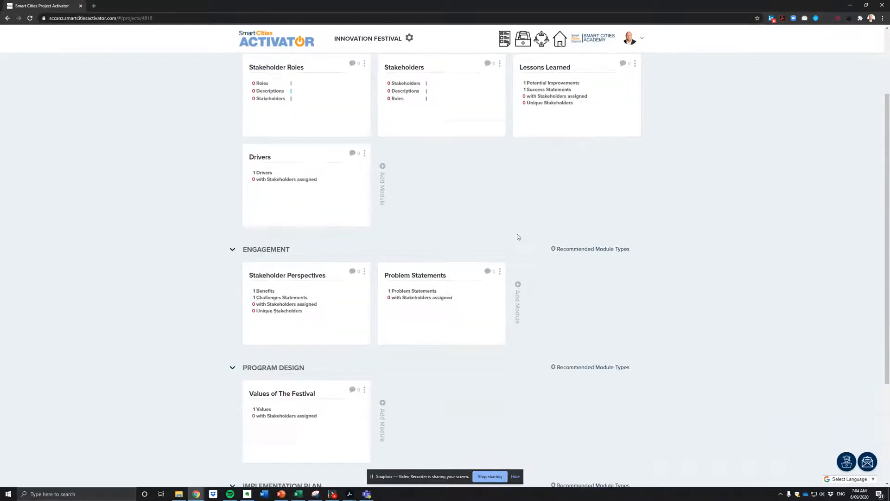
{"action": "scroll", "coordinate": [519, 237], "scroll_direction": "down", "scroll_amount": 5}
{"action": "scroll", "coordinate": [583, 260], "scroll_direction": "up", "scroll_amount": 2}
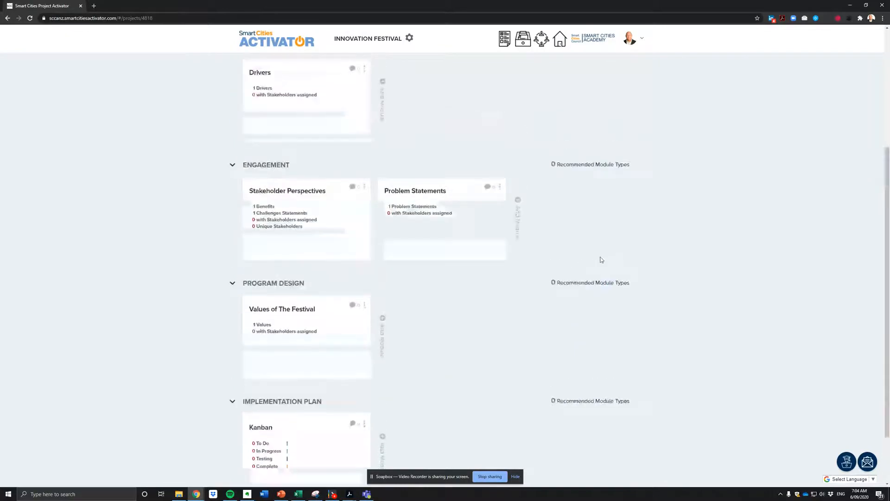
{"action": "scroll", "coordinate": [601, 260], "scroll_direction": "up", "scroll_amount": 4}
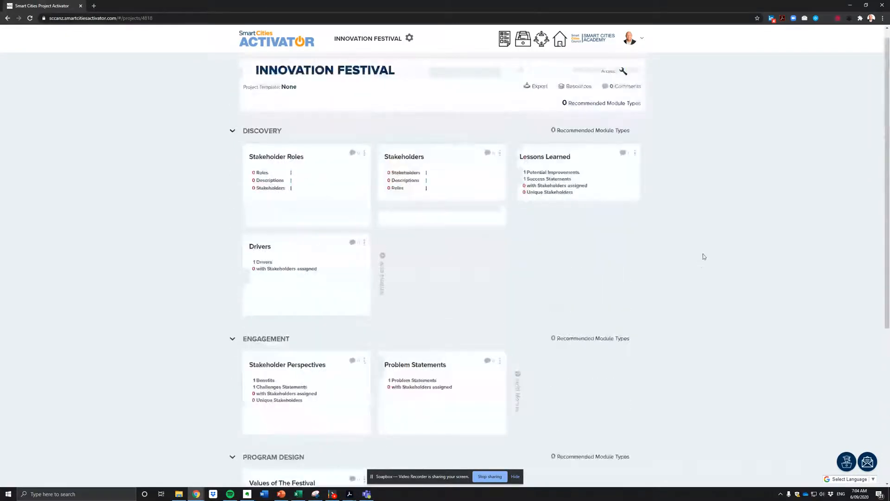
{"action": "scroll", "coordinate": [703, 256], "scroll_direction": "down", "scroll_amount": 1}
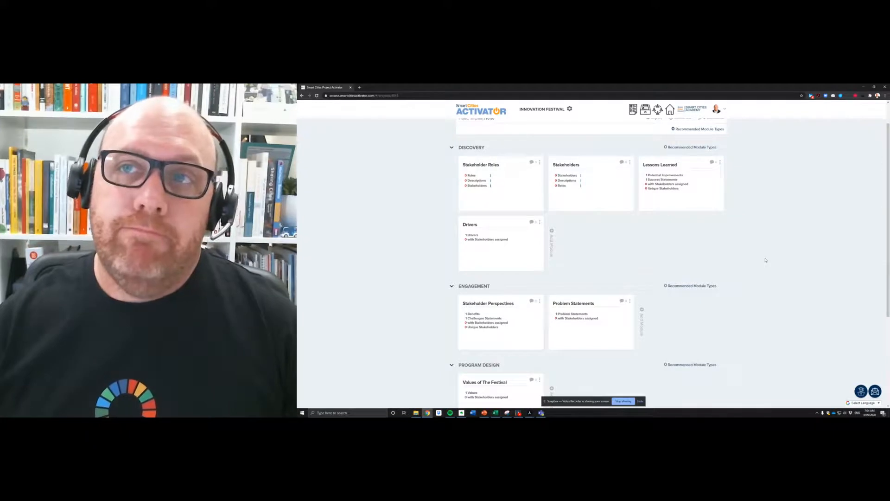
{"action": "scroll", "coordinate": [765, 265], "scroll_direction": "down", "scroll_amount": 1}
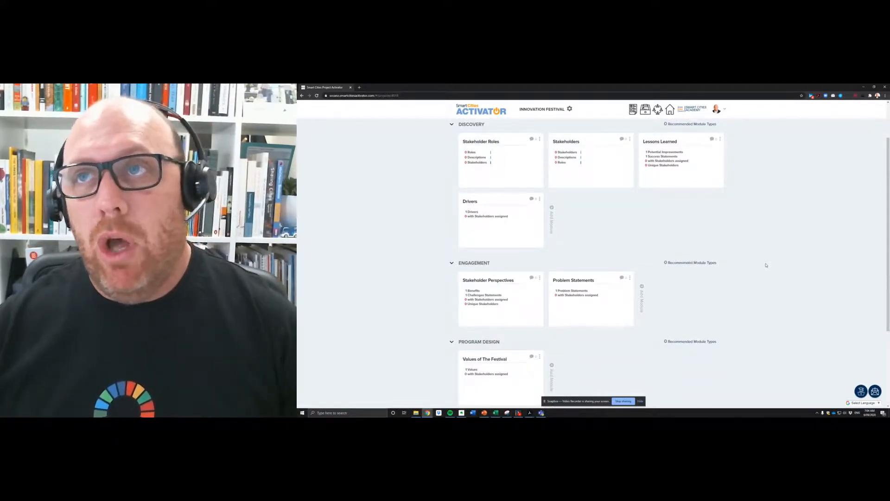
{"action": "scroll", "coordinate": [766, 266], "scroll_direction": "down", "scroll_amount": 4}
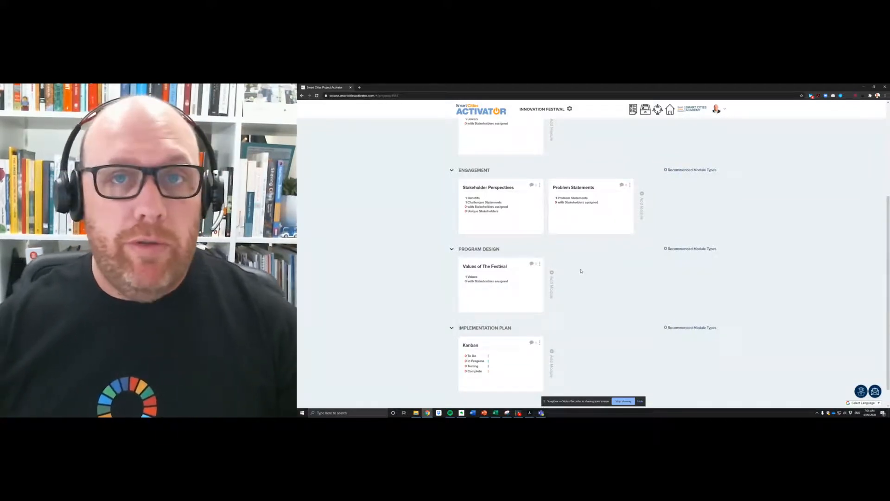
Add a SWOT Canvas module named "SWOT" to the Discovery section and return to the project overview
{"action": "scroll", "coordinate": [581, 271], "scroll_direction": "up", "scroll_amount": 1}
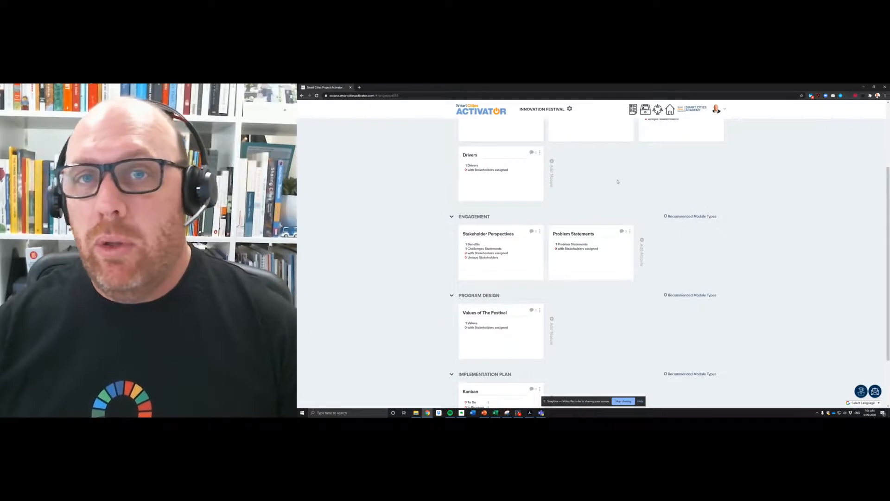
{"action": "scroll", "coordinate": [541, 131], "scroll_direction": "up", "scroll_amount": 2}
{"action": "left_click", "coordinate": [552, 245]}
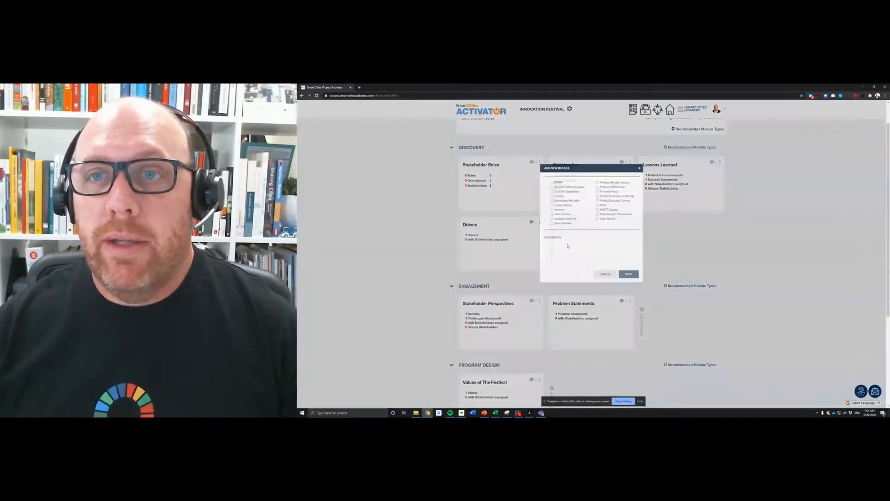
{"action": "left_click", "coordinate": [609, 208]}
{"action": "left_click", "coordinate": [633, 280]}
{"action": "left_click", "coordinate": [592, 224]}
{"action": "left_click", "coordinate": [592, 225]}
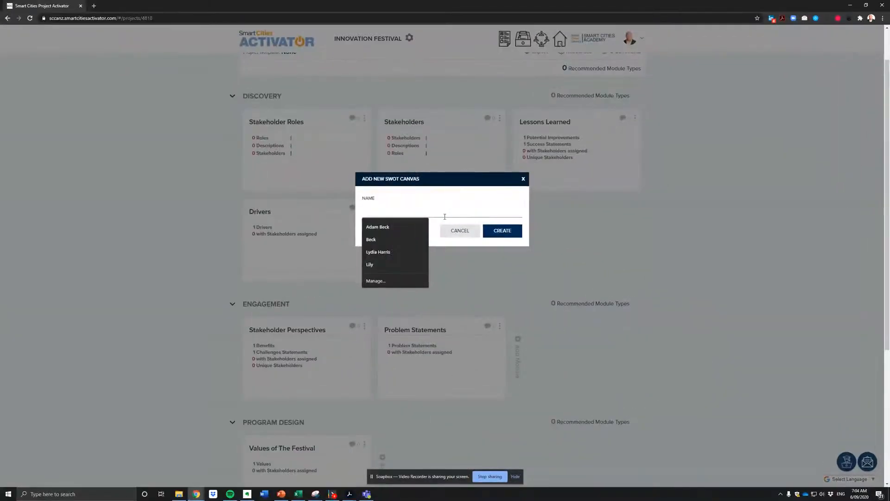
{"action": "type", "text": "SWOT"}
{"action": "left_click", "coordinate": [510, 229]}
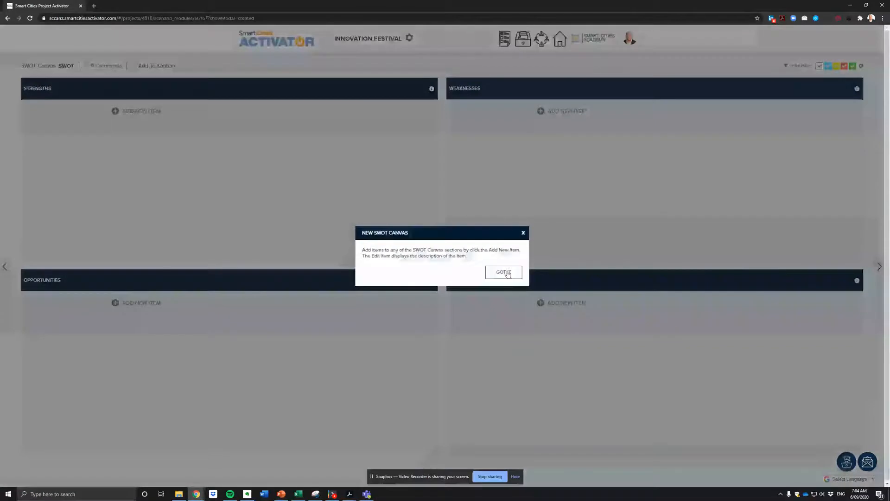
{"action": "left_click", "coordinate": [508, 273]}
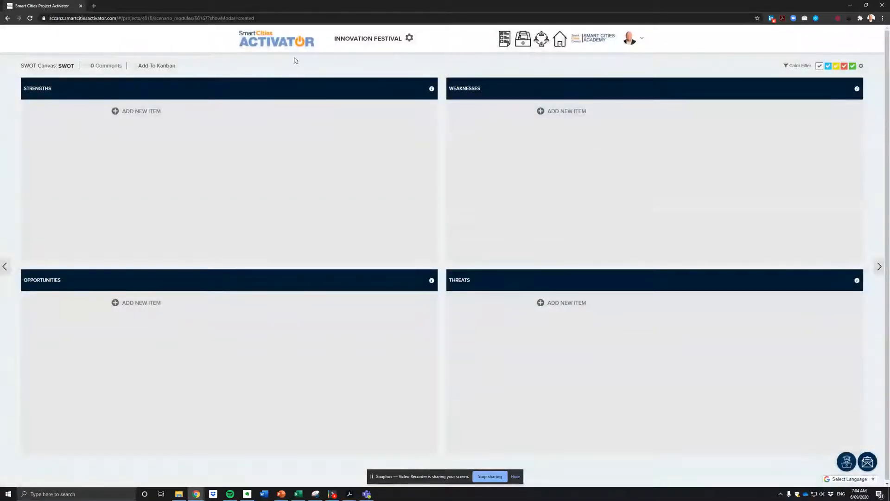
{"action": "left_click", "coordinate": [357, 40]}
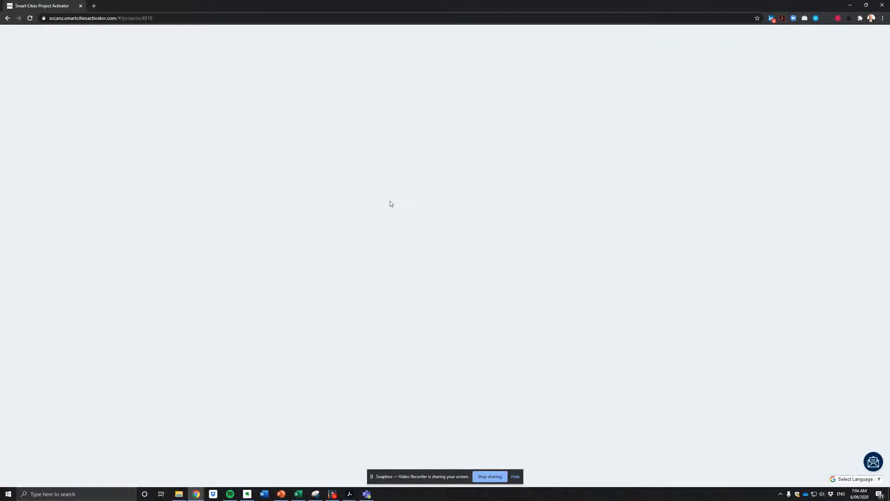
{"action": "scroll", "coordinate": [392, 209], "scroll_direction": "down", "scroll_amount": 1}
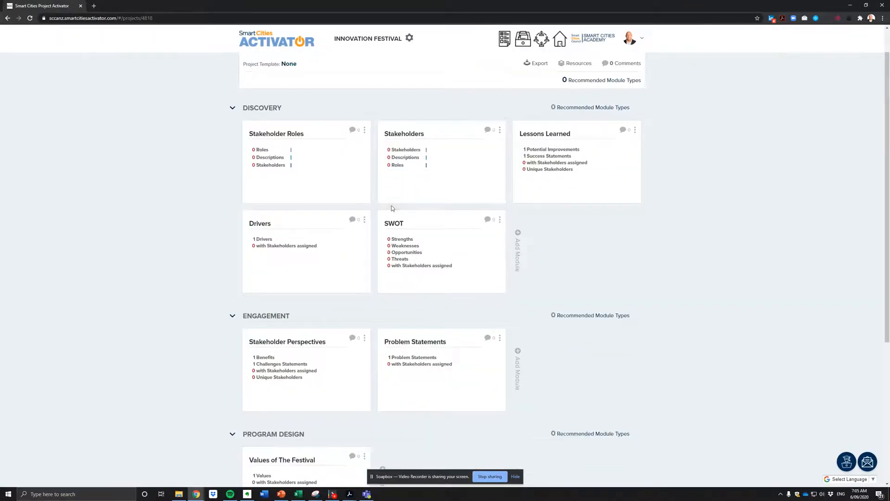